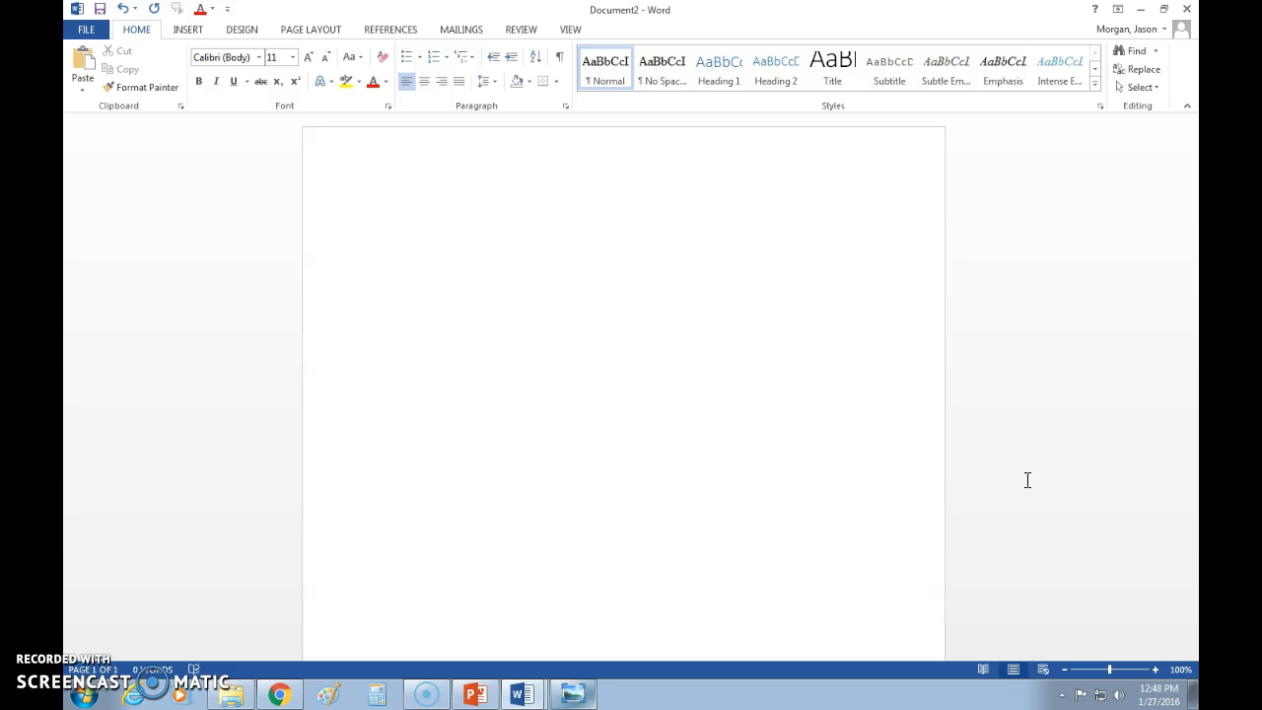
# - Set the blank document's font to Times New Roman, size 12
pyautogui.click(612, 288)
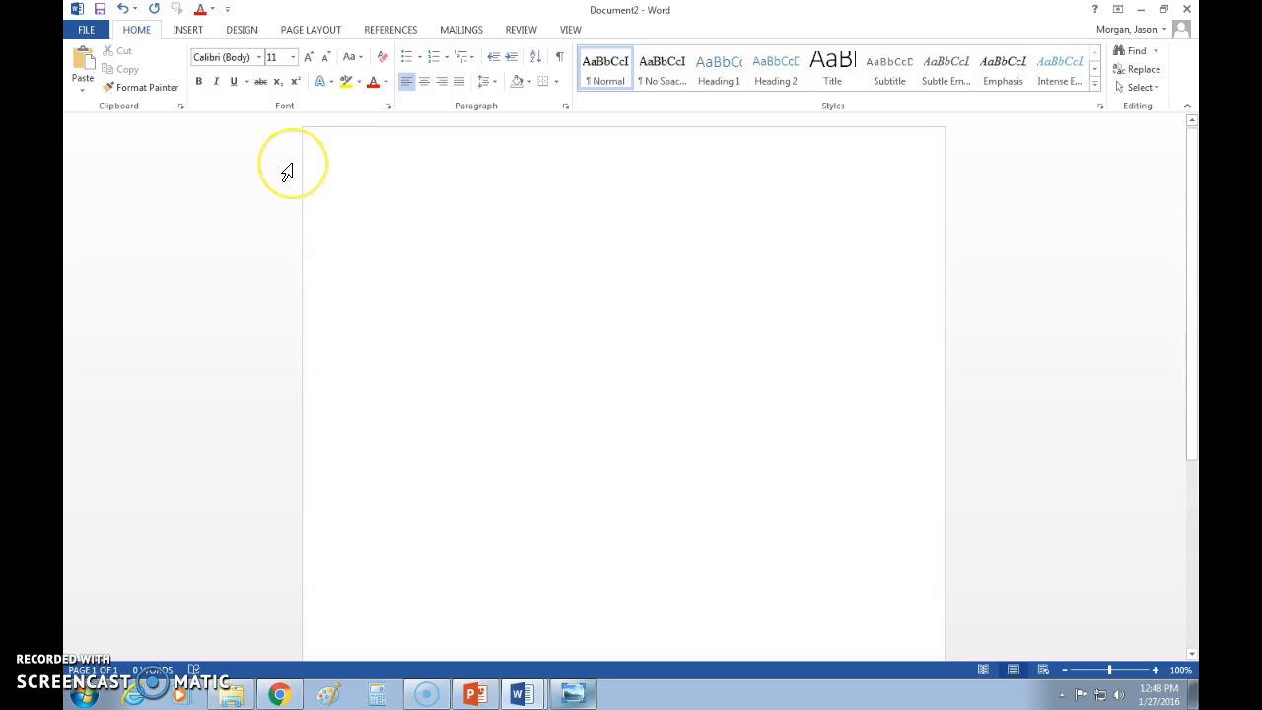
pyautogui.click(260, 57)
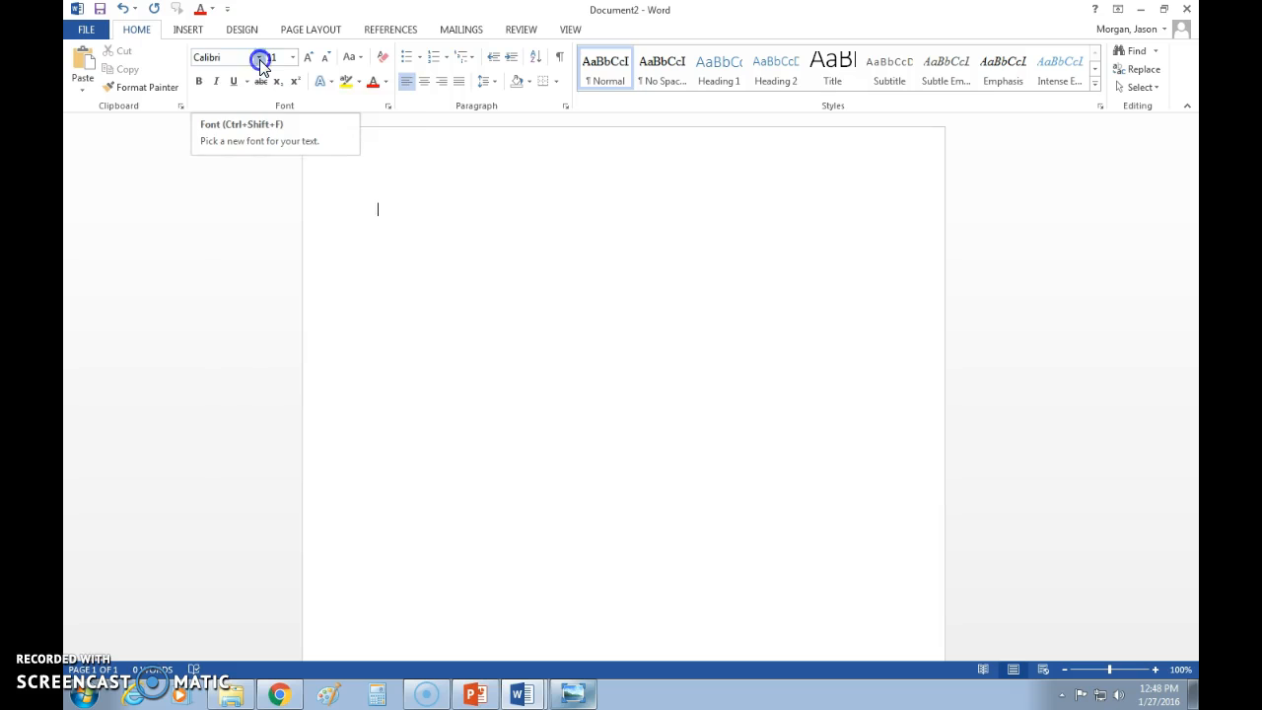
pyautogui.click(272, 151)
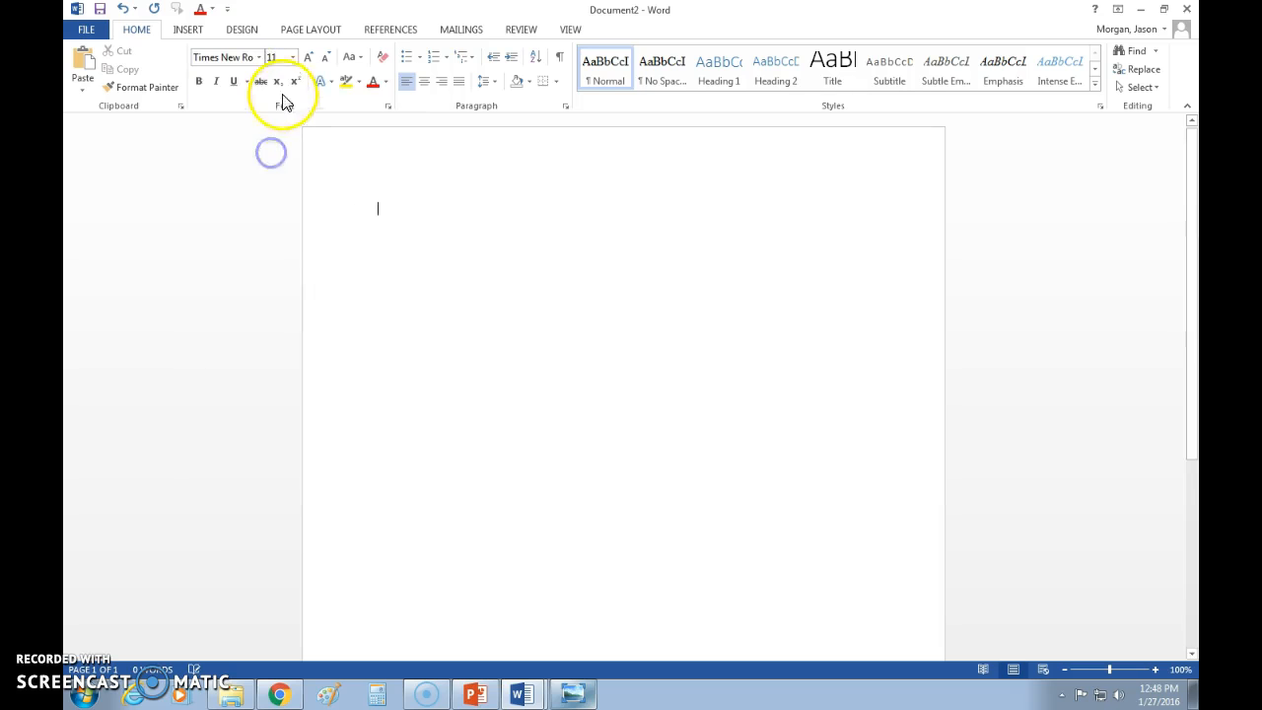
pyautogui.click(293, 58)
pyautogui.click(273, 135)
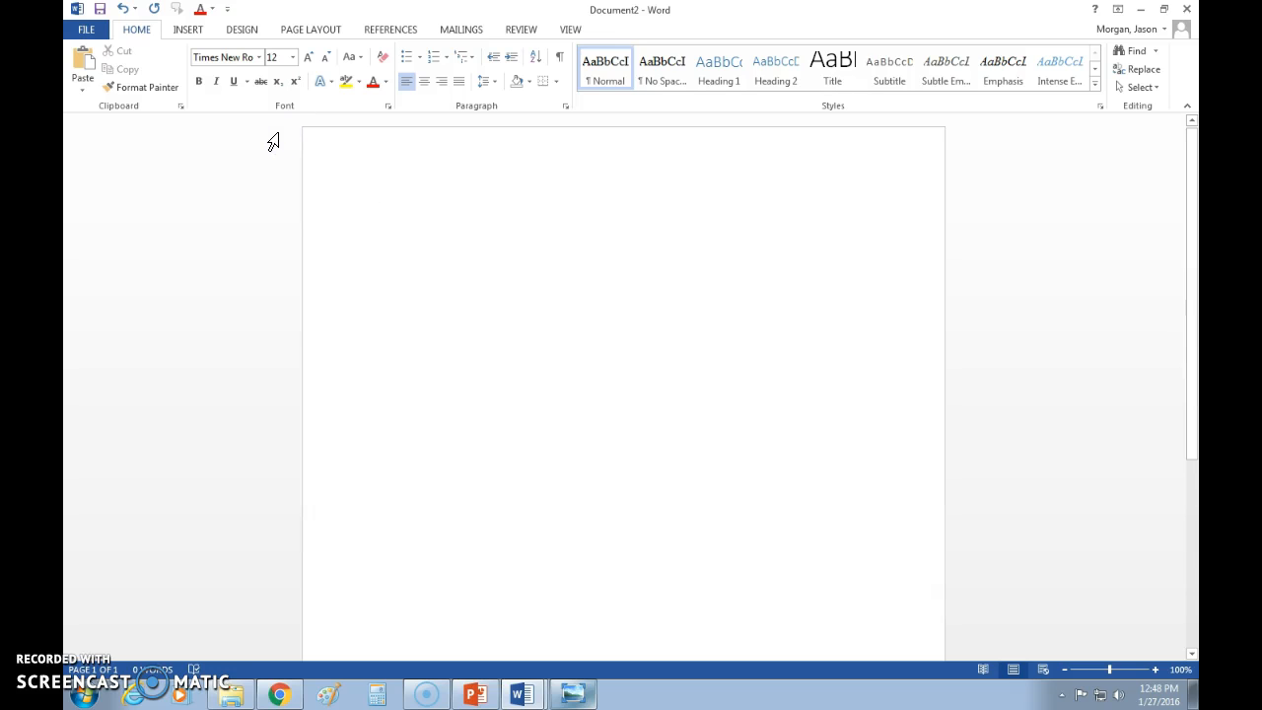
# - Set the page margins to the Normal preset, 1" on all sides
pyautogui.click(325, 32)
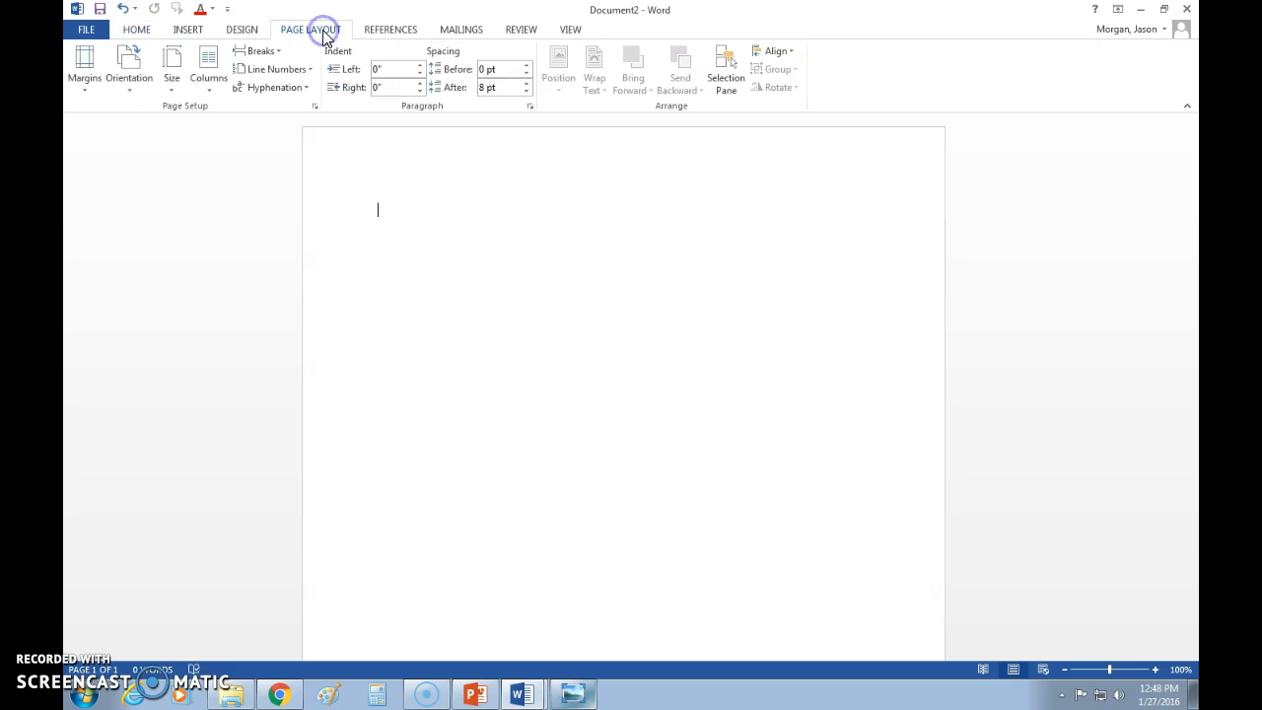
pyautogui.click(86, 71)
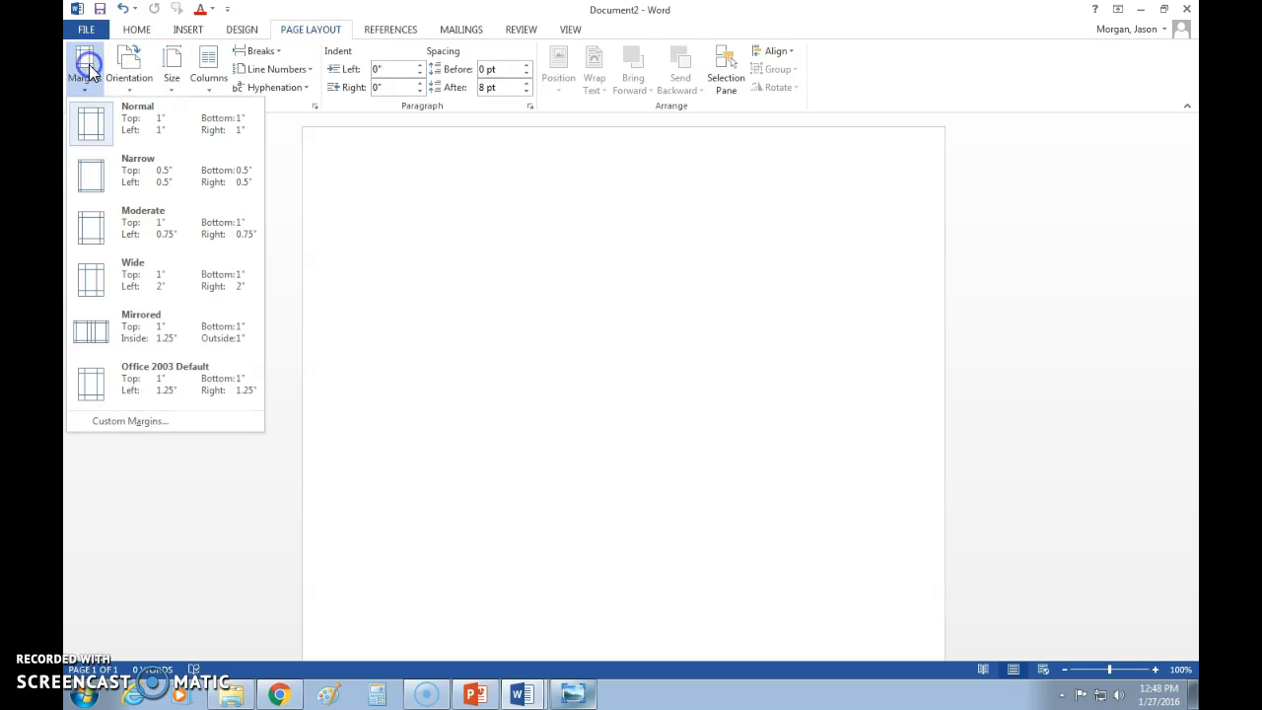
pyautogui.click(99, 127)
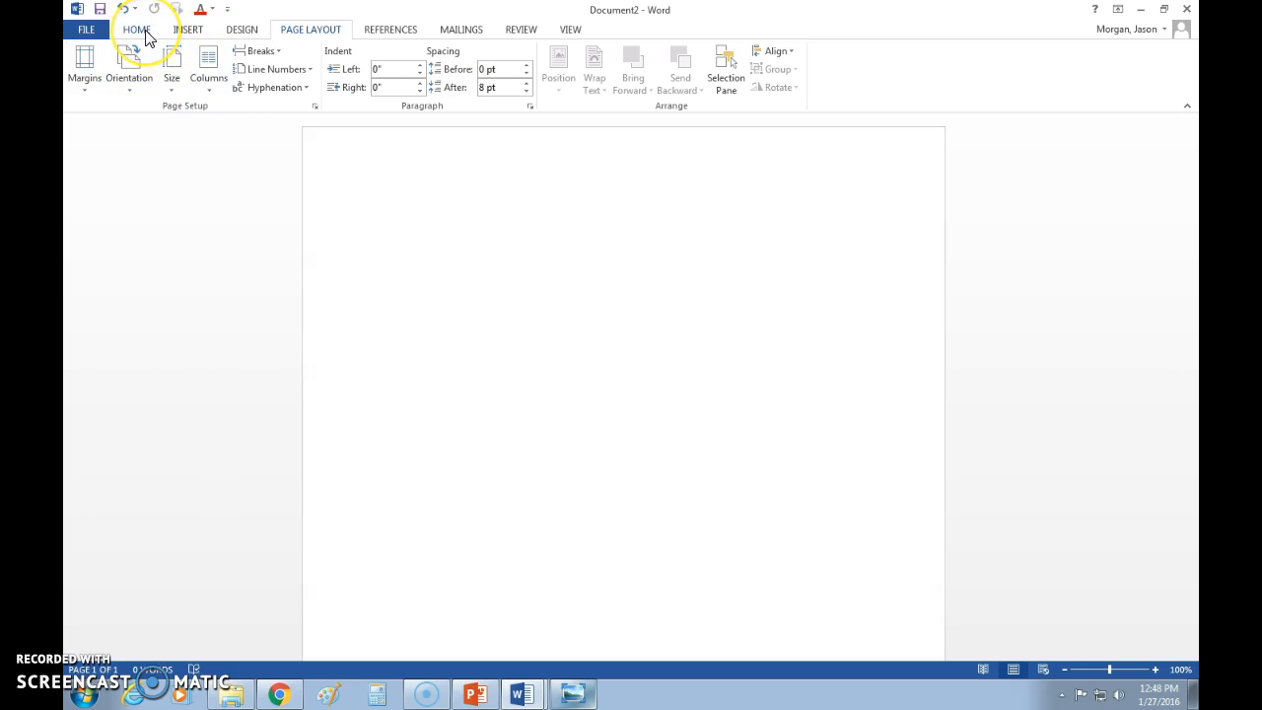
# - Set the paragraph line spacing to Double and enable "Don't add space between paragraphs of the same style"
pyautogui.click(138, 29)
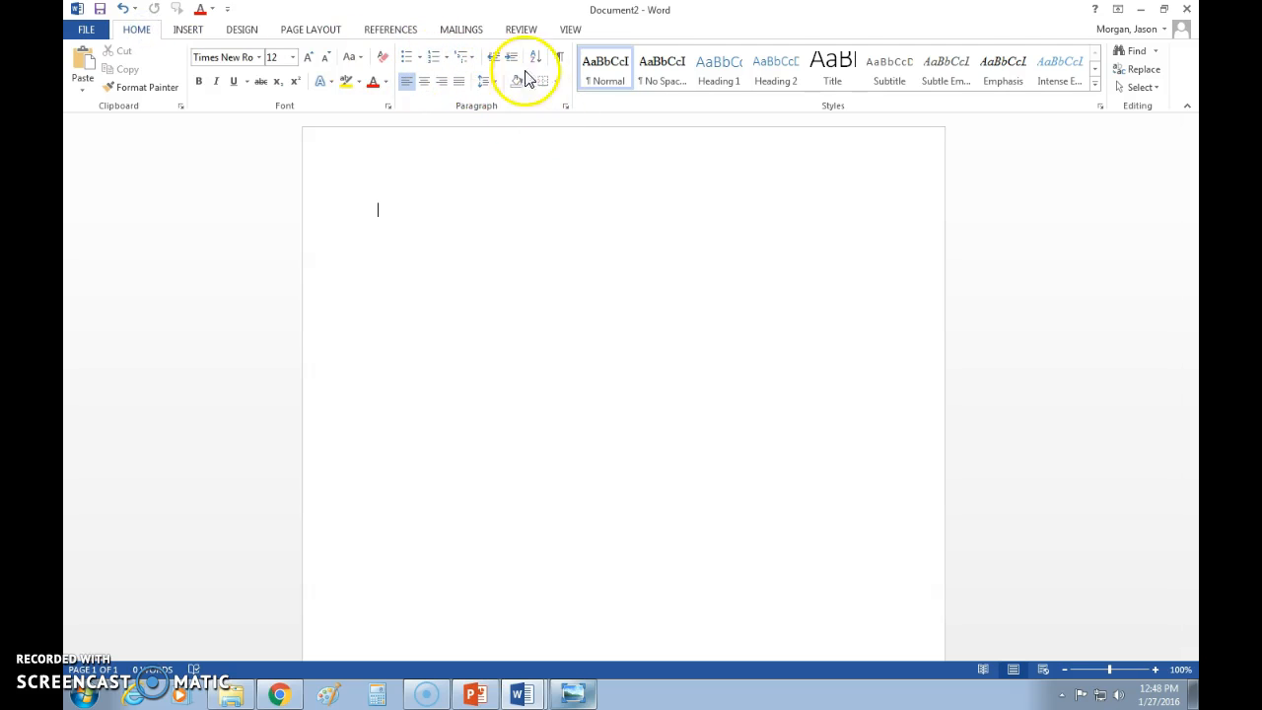
pyautogui.click(564, 105)
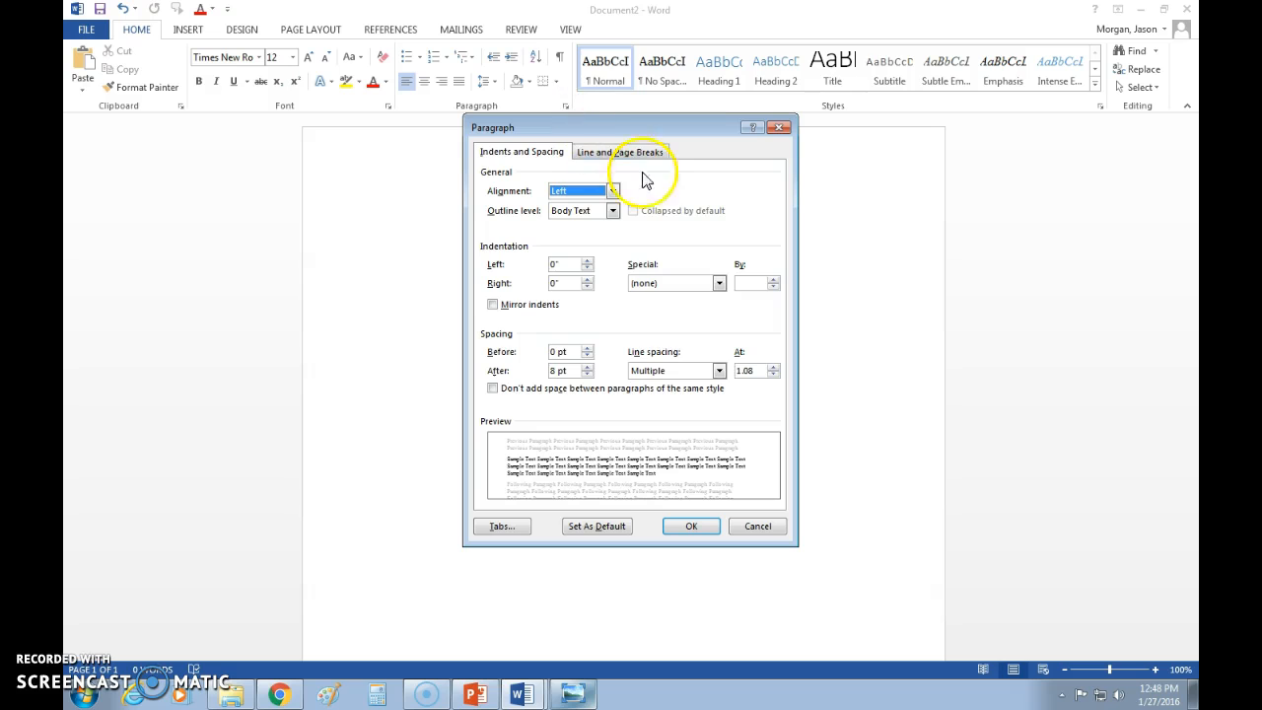
pyautogui.click(719, 370)
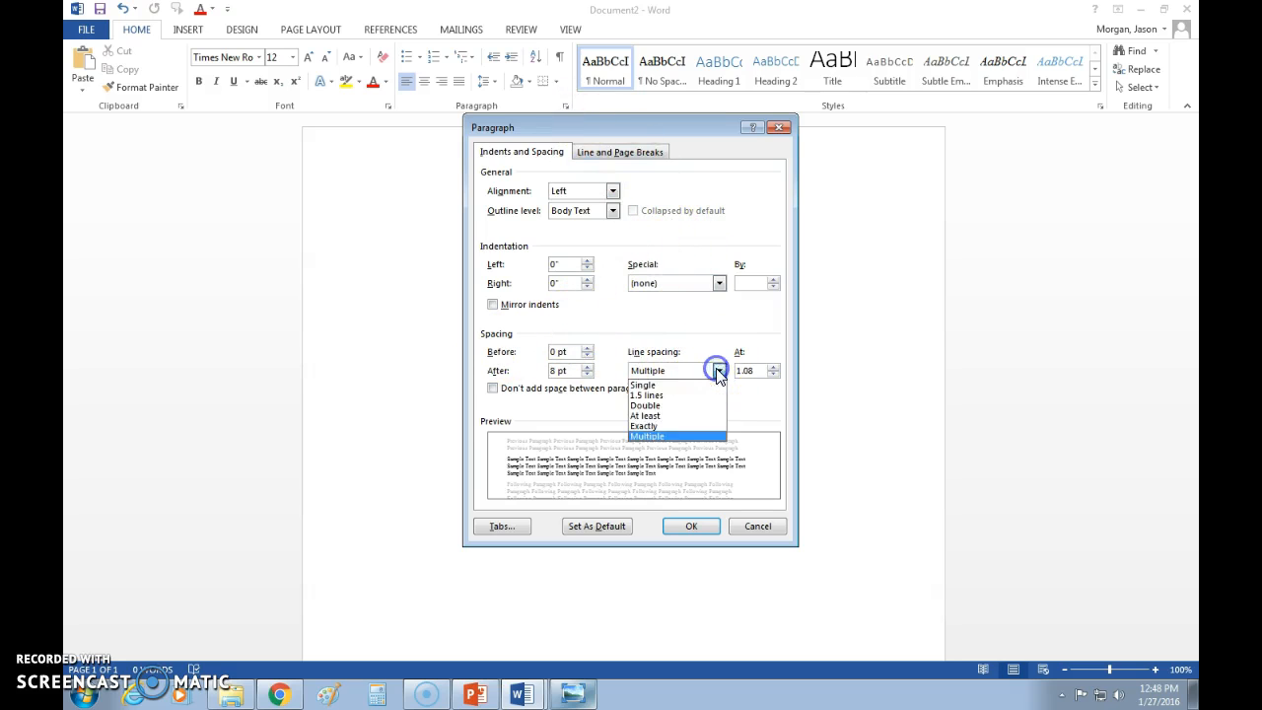
pyautogui.click(652, 405)
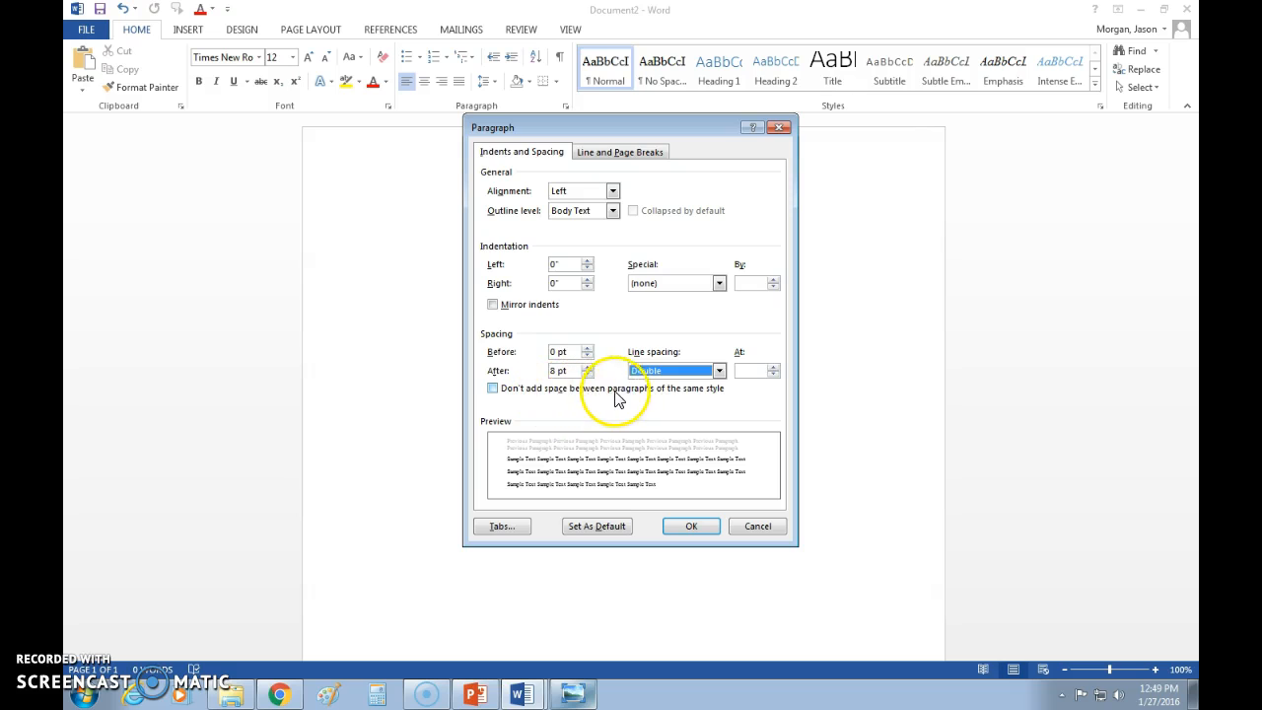
pyautogui.click(493, 389)
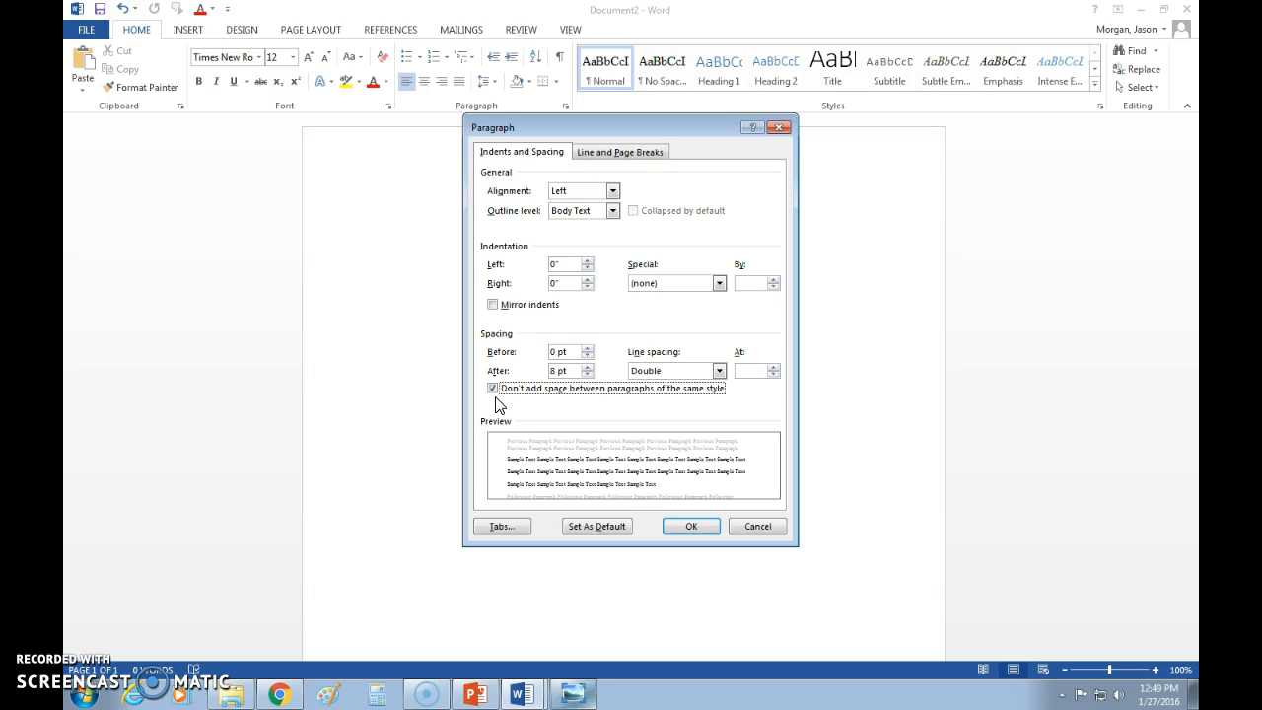
pyautogui.click(492, 393)
pyautogui.click(696, 524)
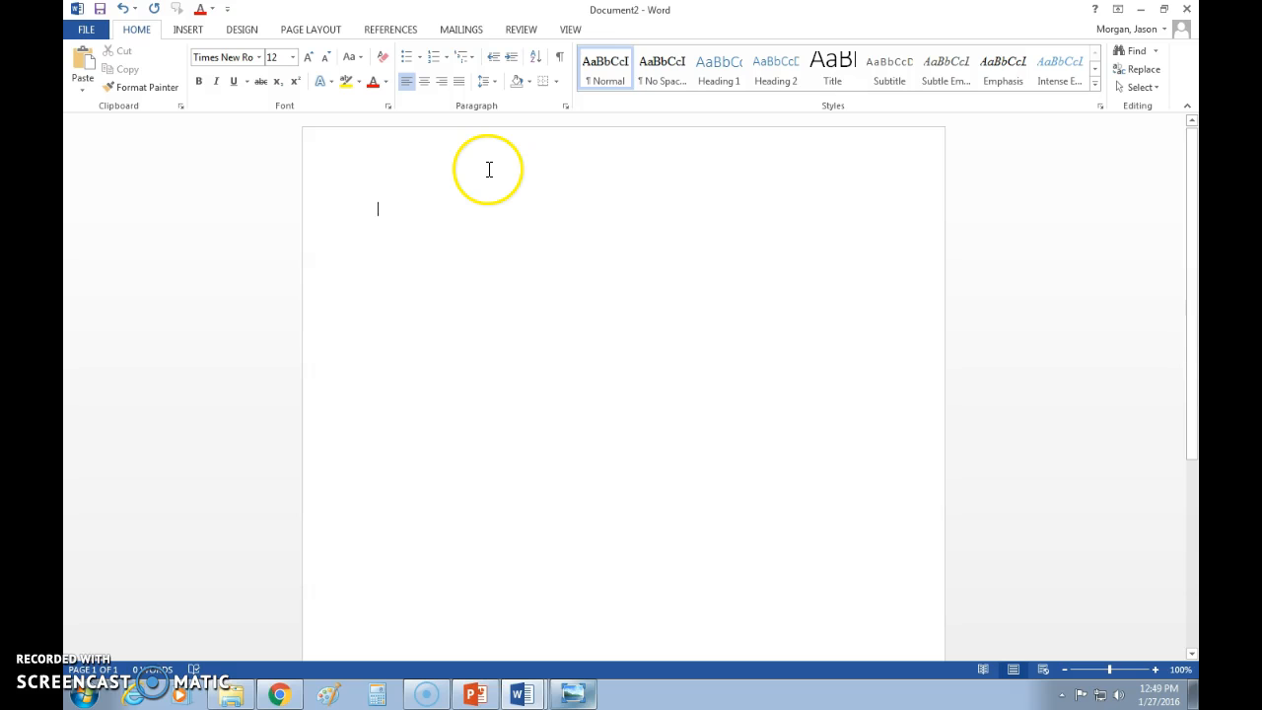
# - Give the first page a different header and insert a Plain Number 3 page number at the top of the page
pyautogui.doubleClick(375, 152)
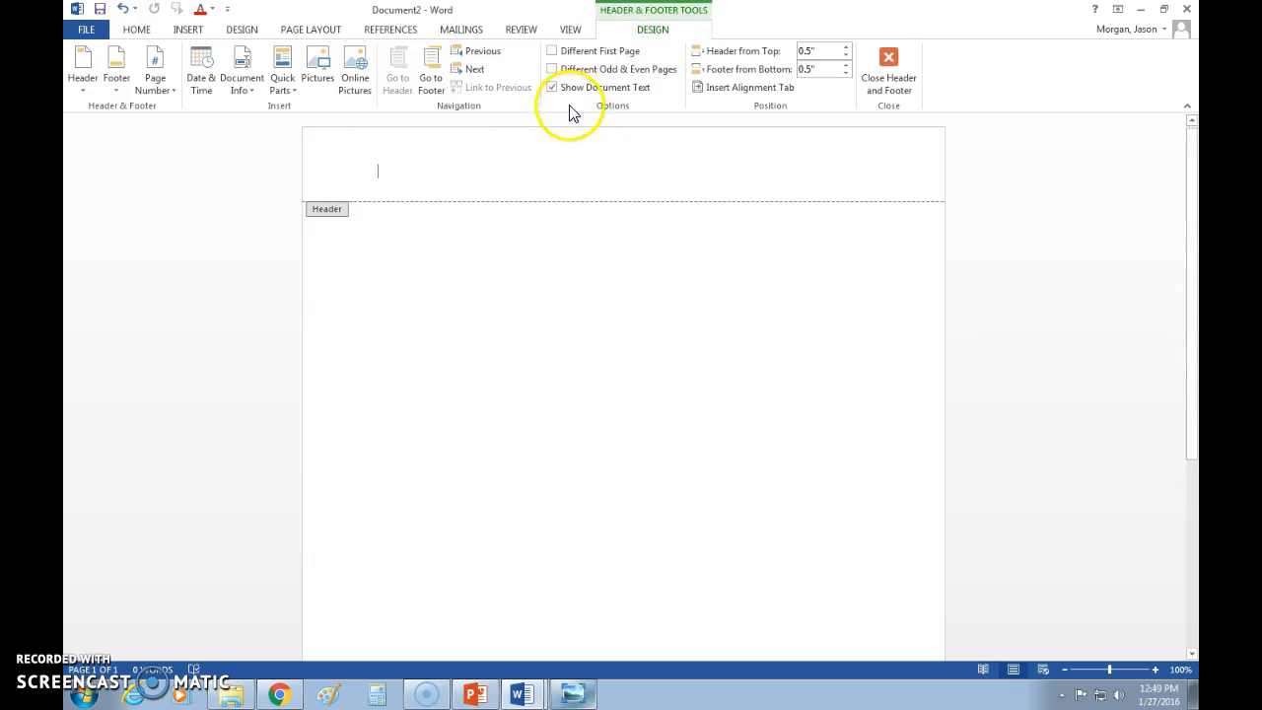
pyautogui.click(551, 52)
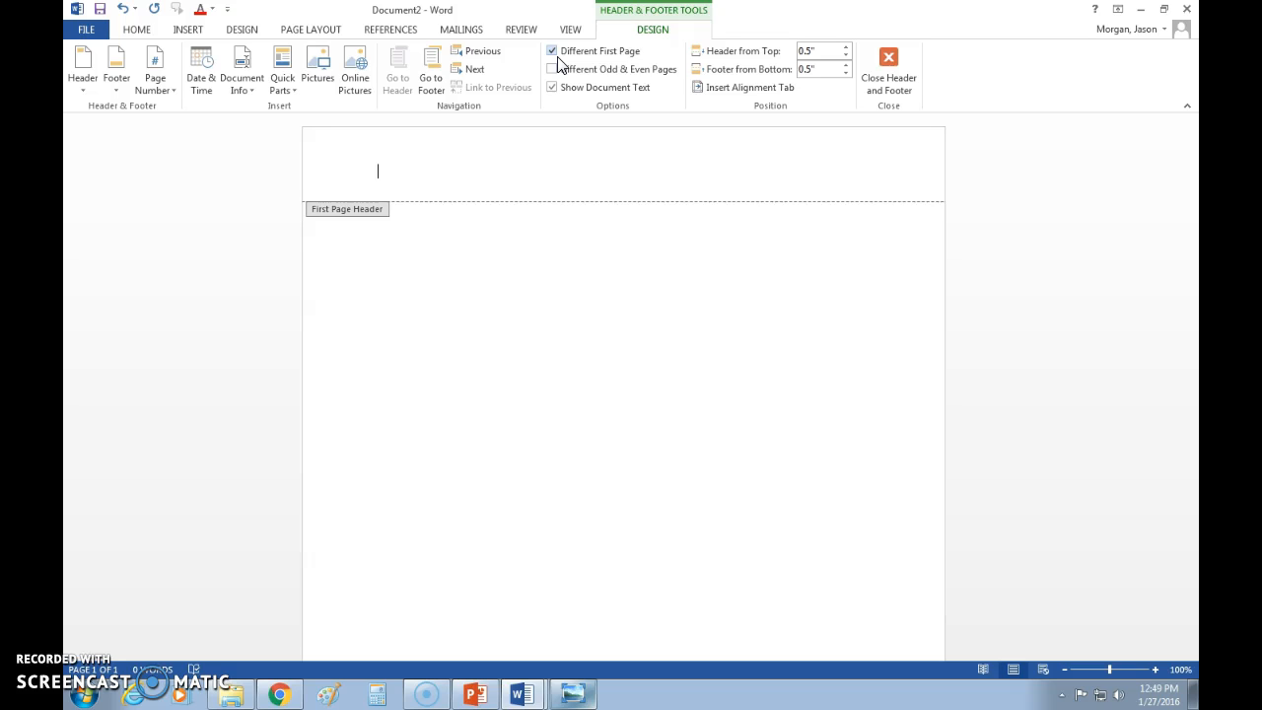
pyautogui.click(163, 89)
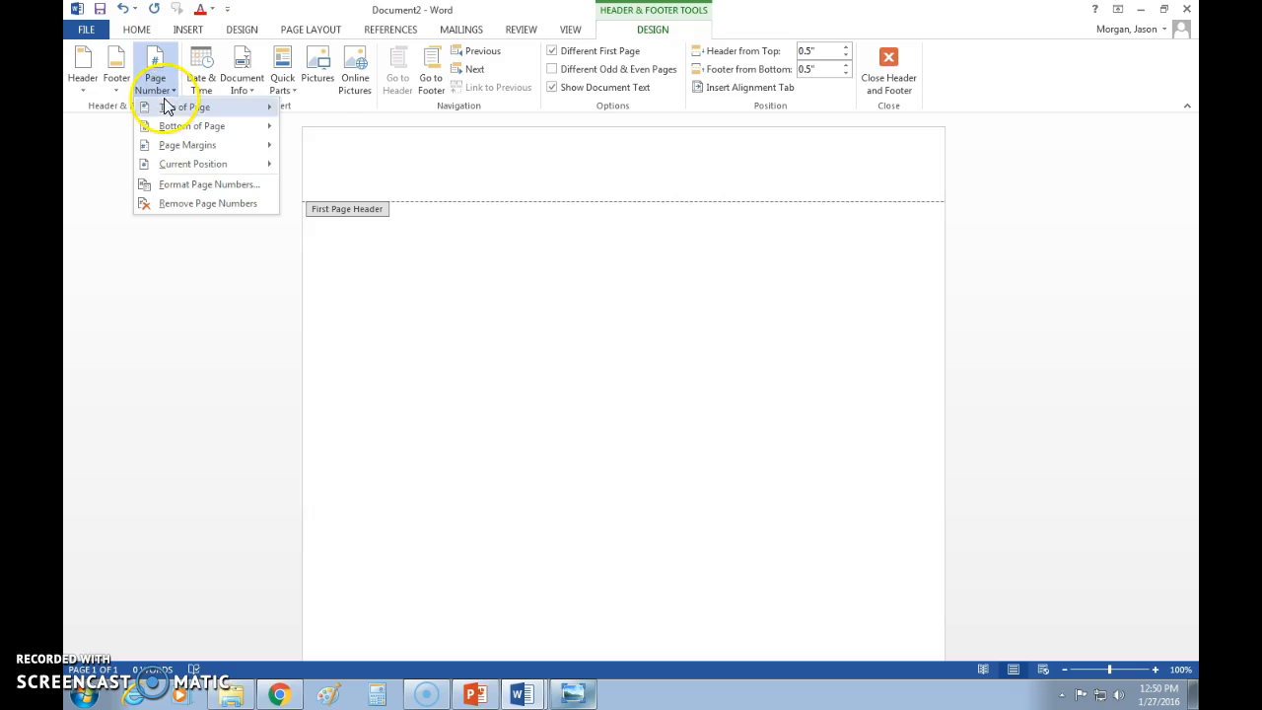
pyautogui.moveTo(166, 106)
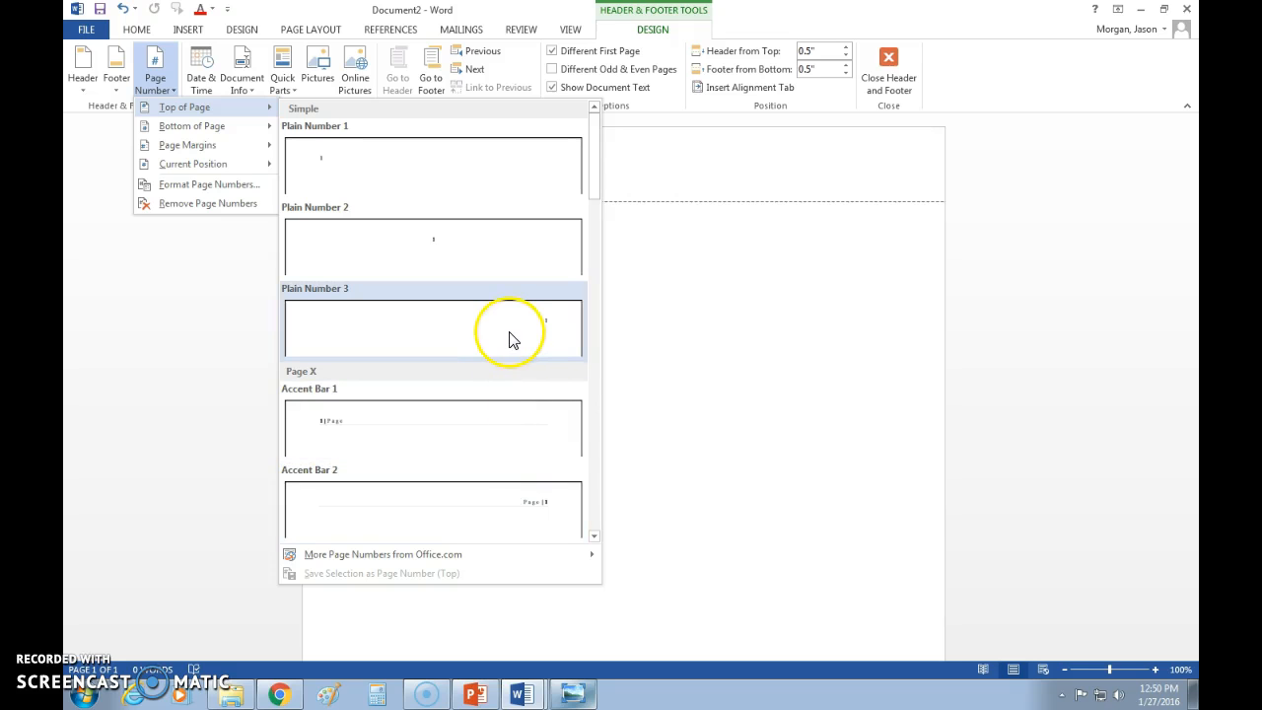
pyautogui.click(451, 330)
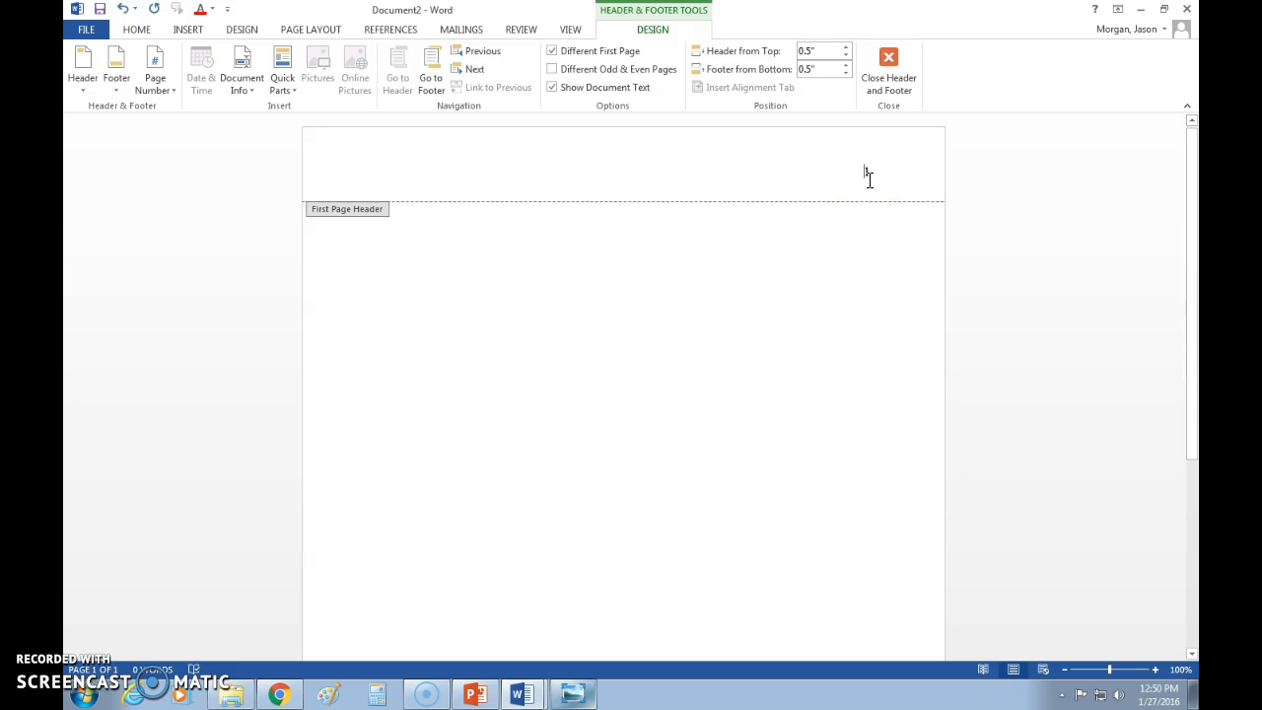
# - Enter "Running head: MY AWESOME APA PAPER" in the first page header, in front of the page number
pyautogui.click(826, 183)
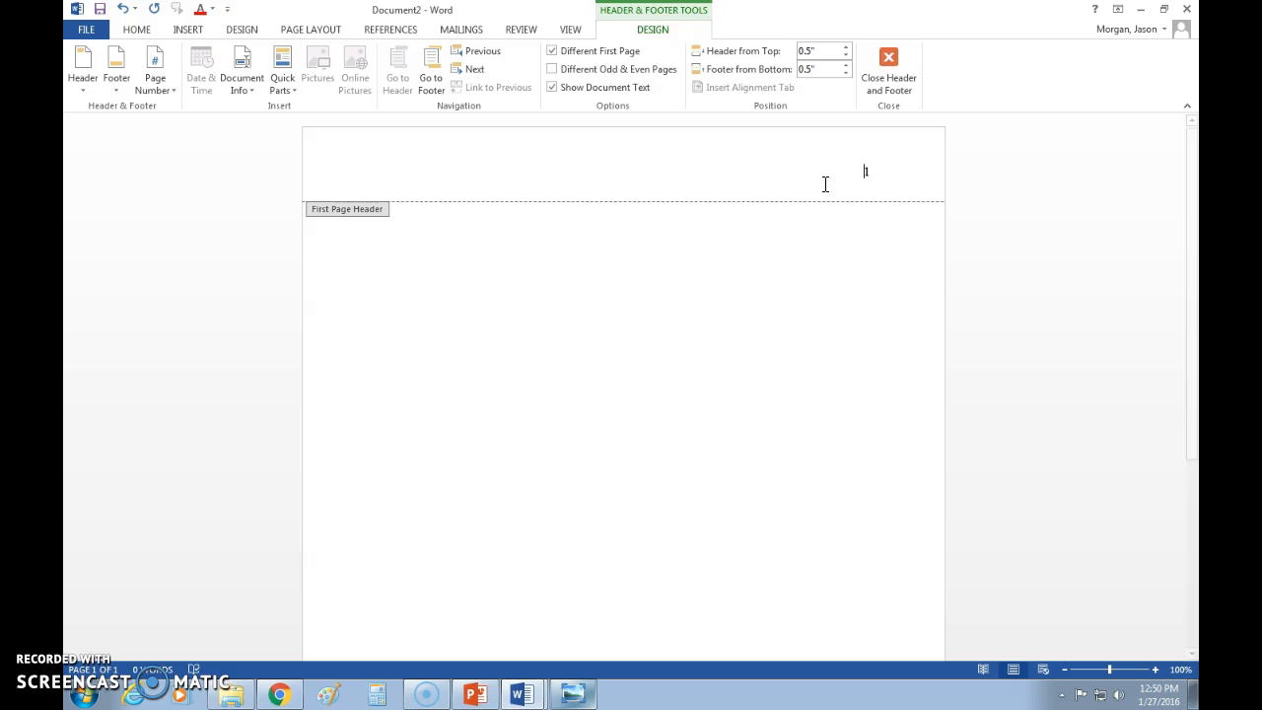
pyautogui.write('Ru')
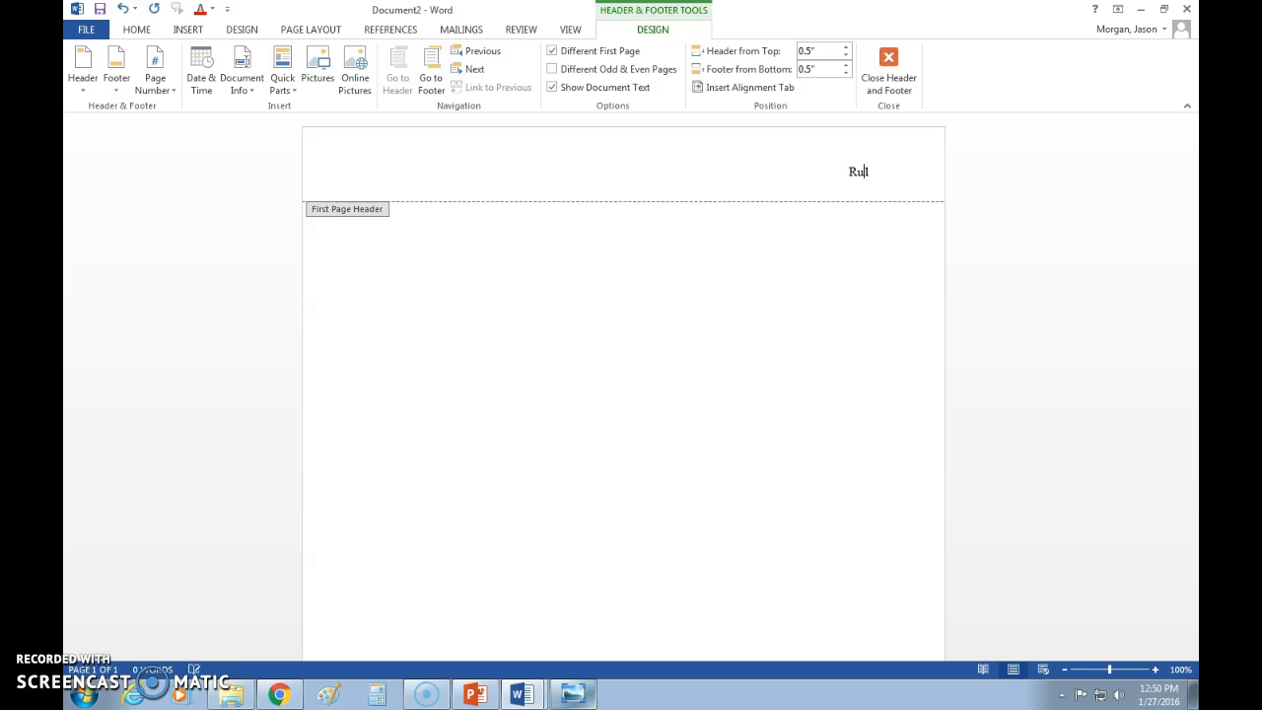
pyautogui.write('nning head')
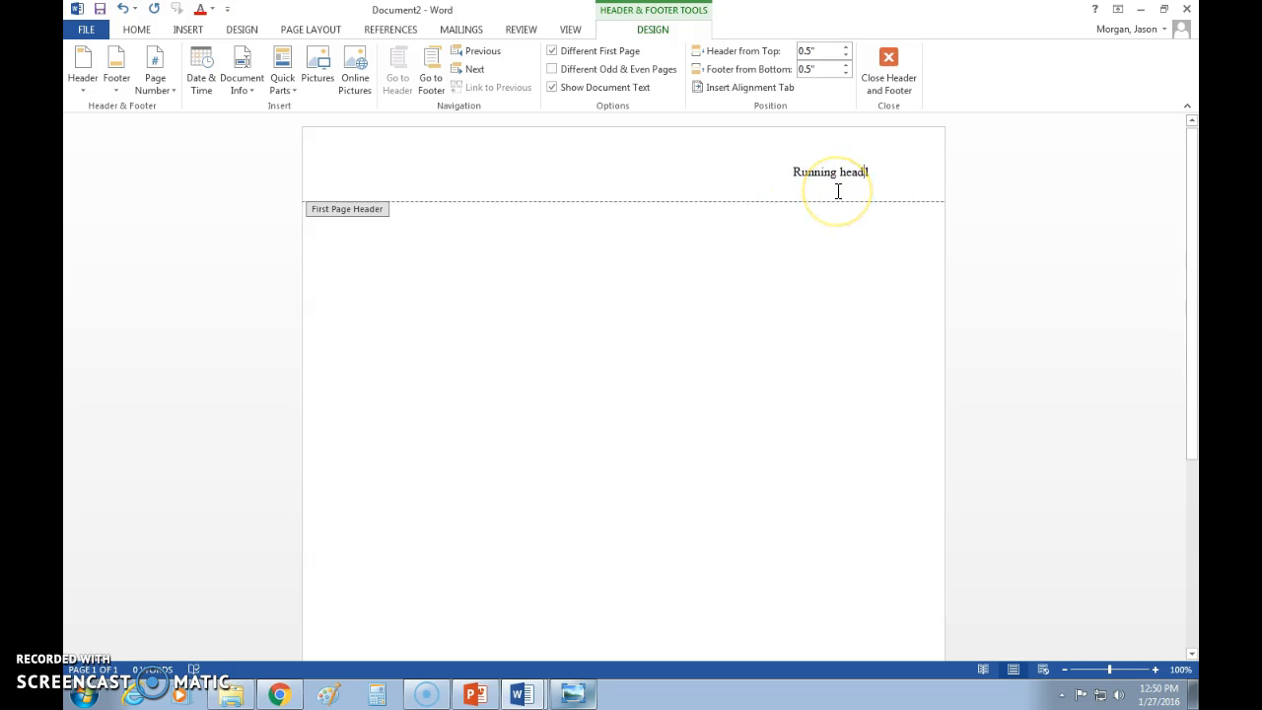
pyautogui.write(':')
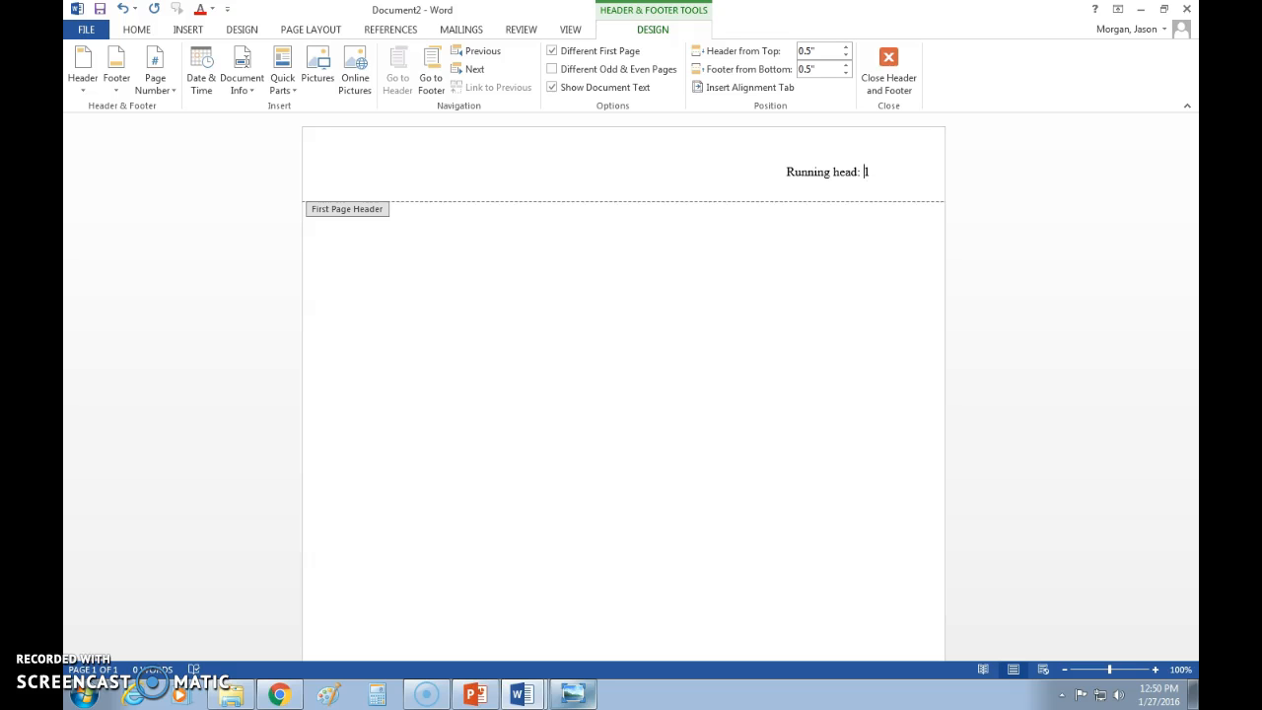
pyautogui.write('MY AWESO')
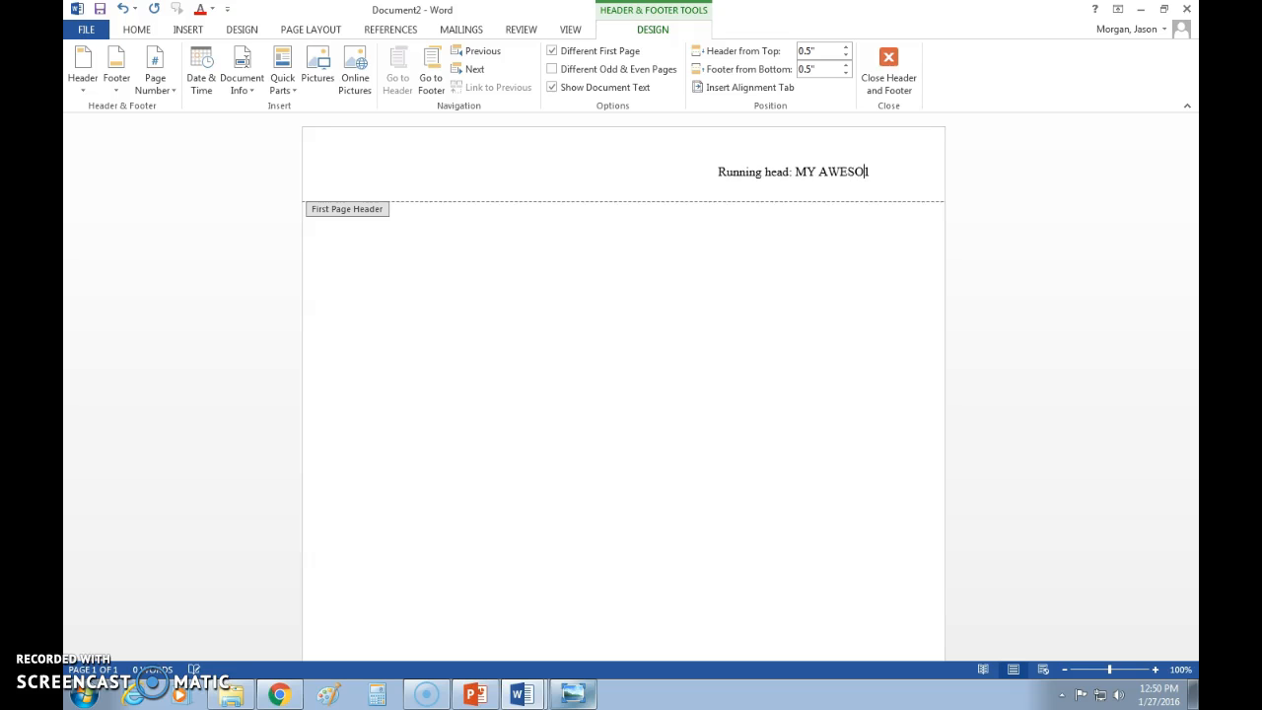
pyautogui.write('ME AP')
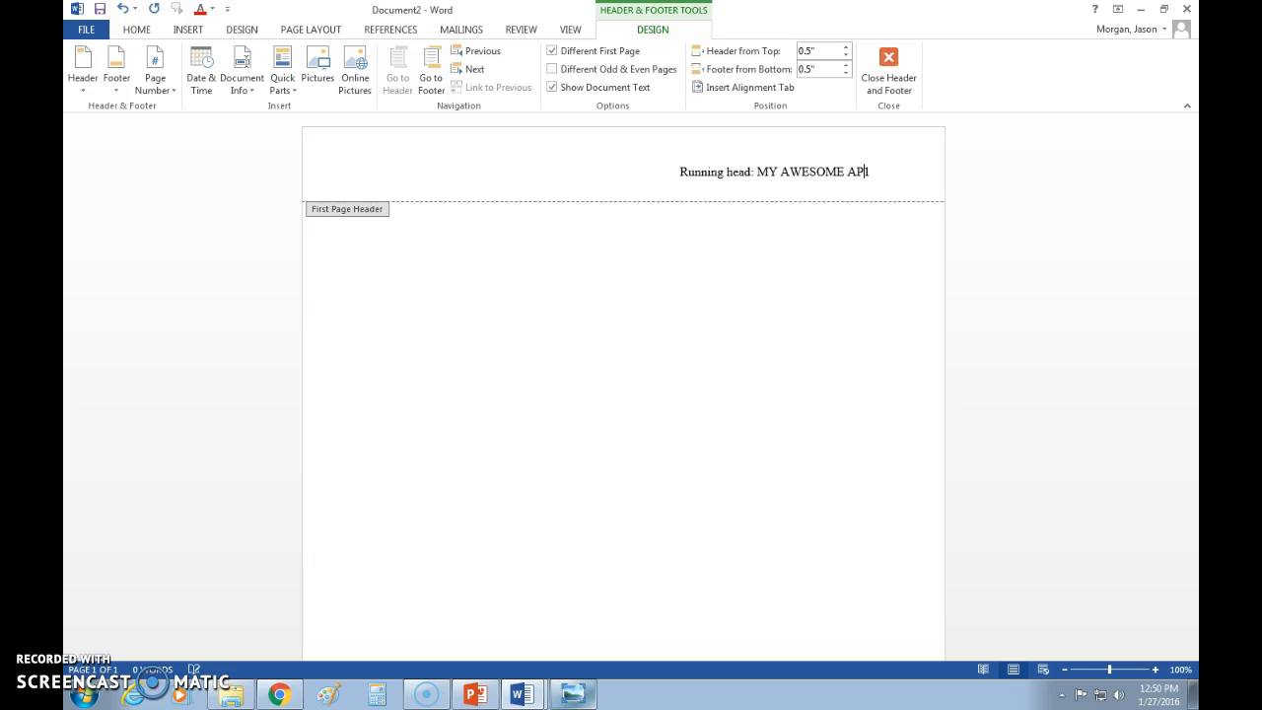
pyautogui.write('A PAPER')
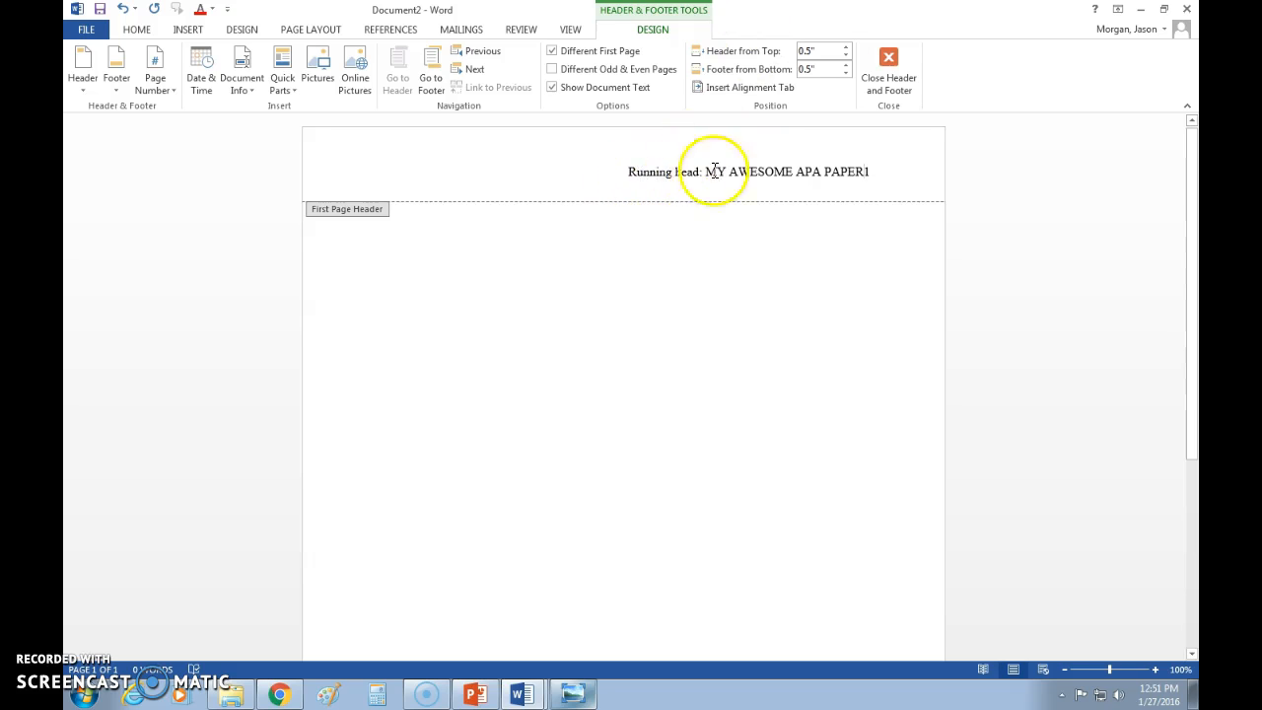
# - Tab the running head text over to the left margin, away from the page number, and return to the document body
pyautogui.click(863, 172)
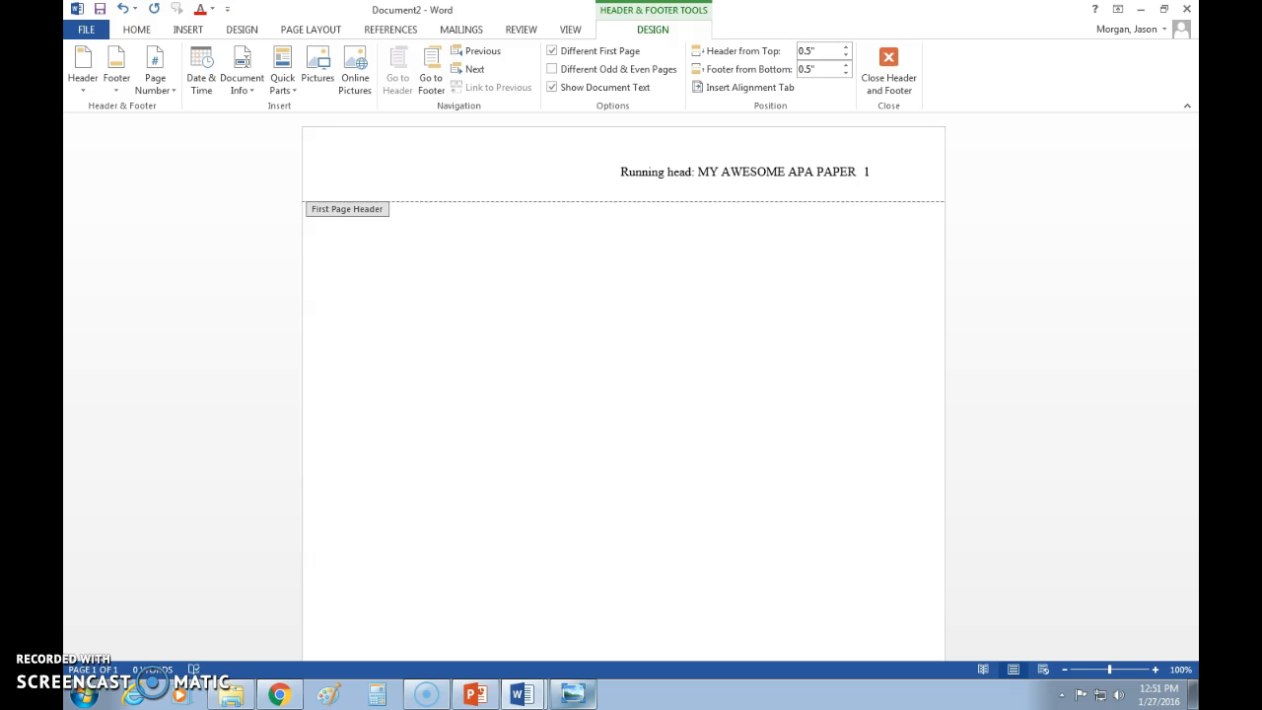
pyautogui.press('Tab')
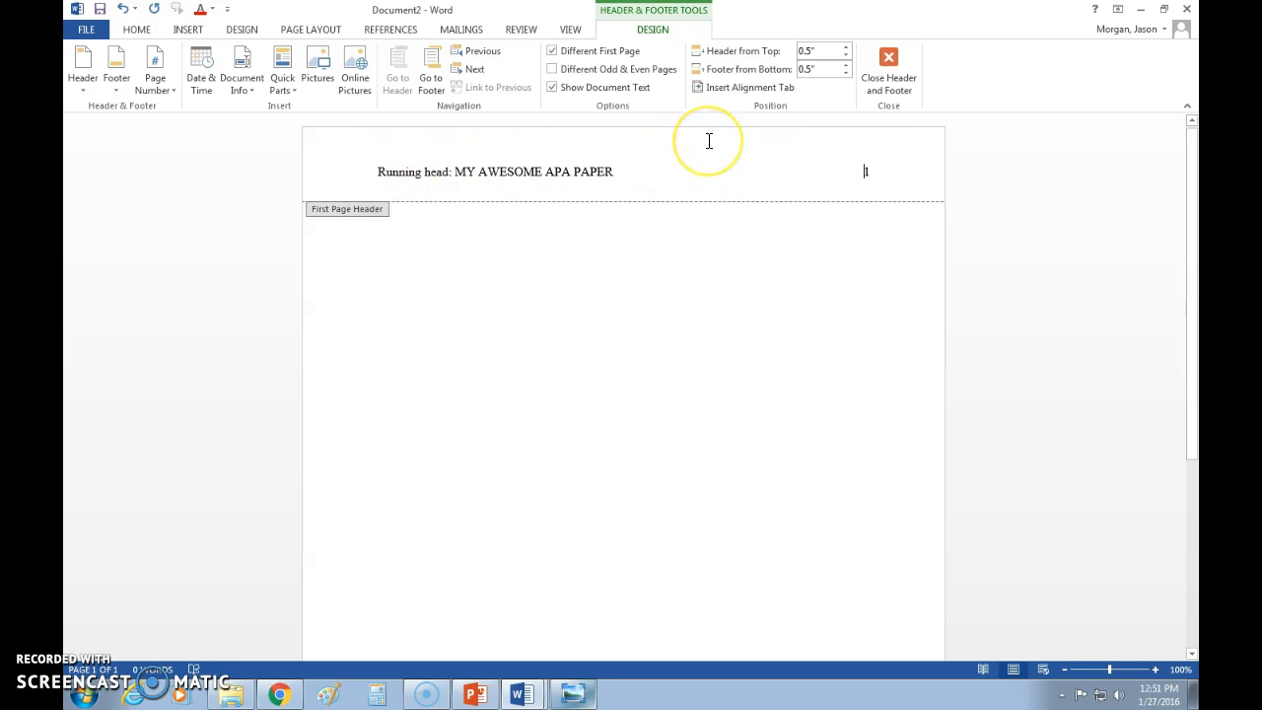
pyautogui.click(657, 227)
pyautogui.click(619, 228)
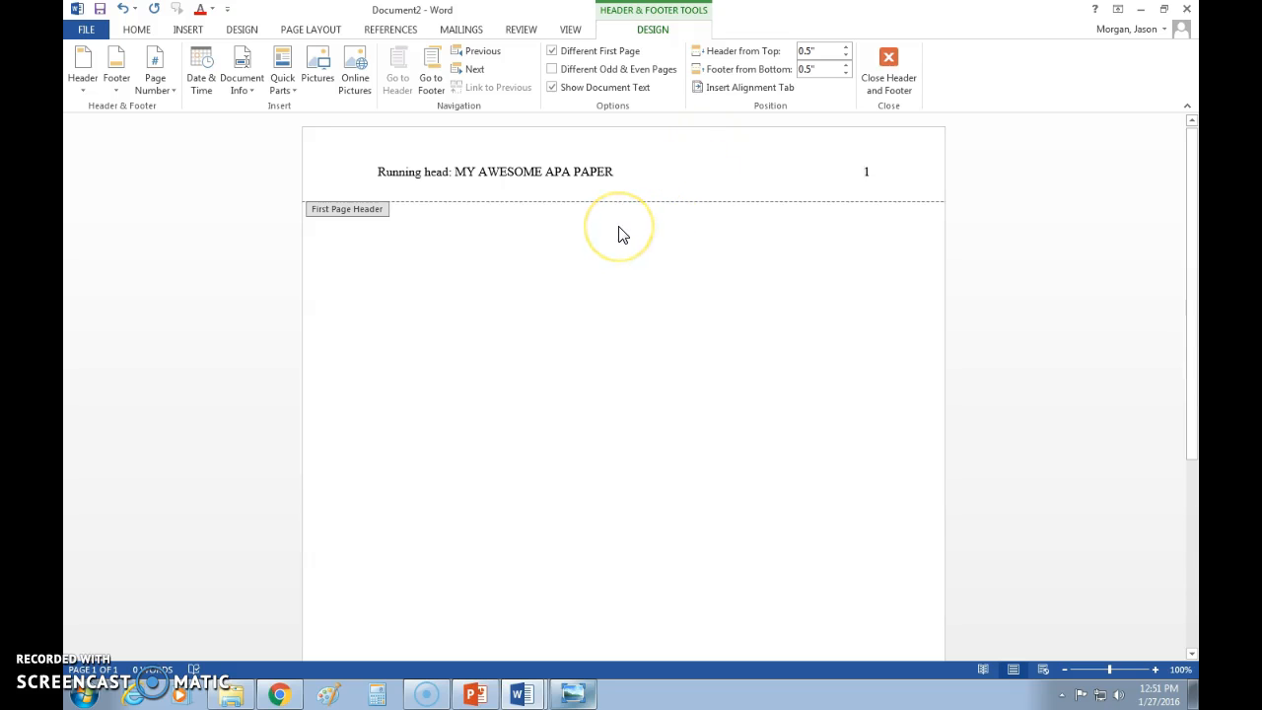
pyautogui.doubleClick(526, 244)
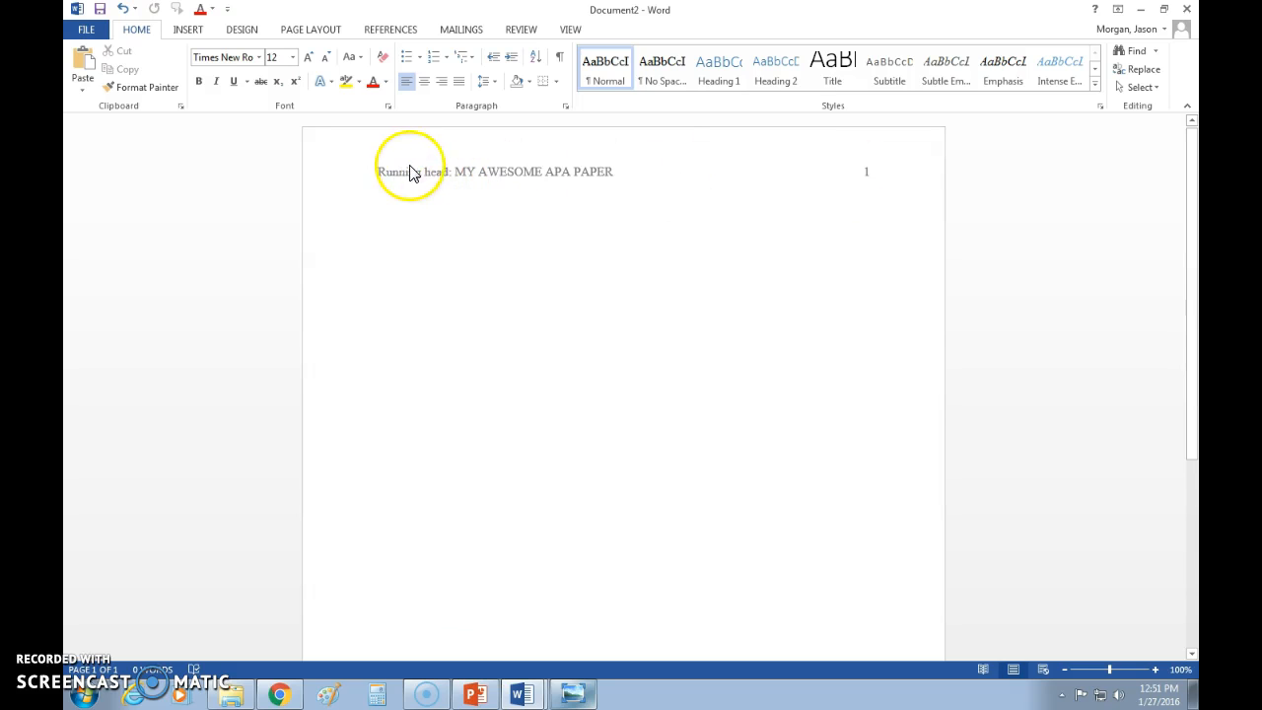
# - Center the title page text partway down the page: "My Awesome APA Paper", the author's full name, and "The name of your school" on separate lines
pyautogui.click(424, 84)
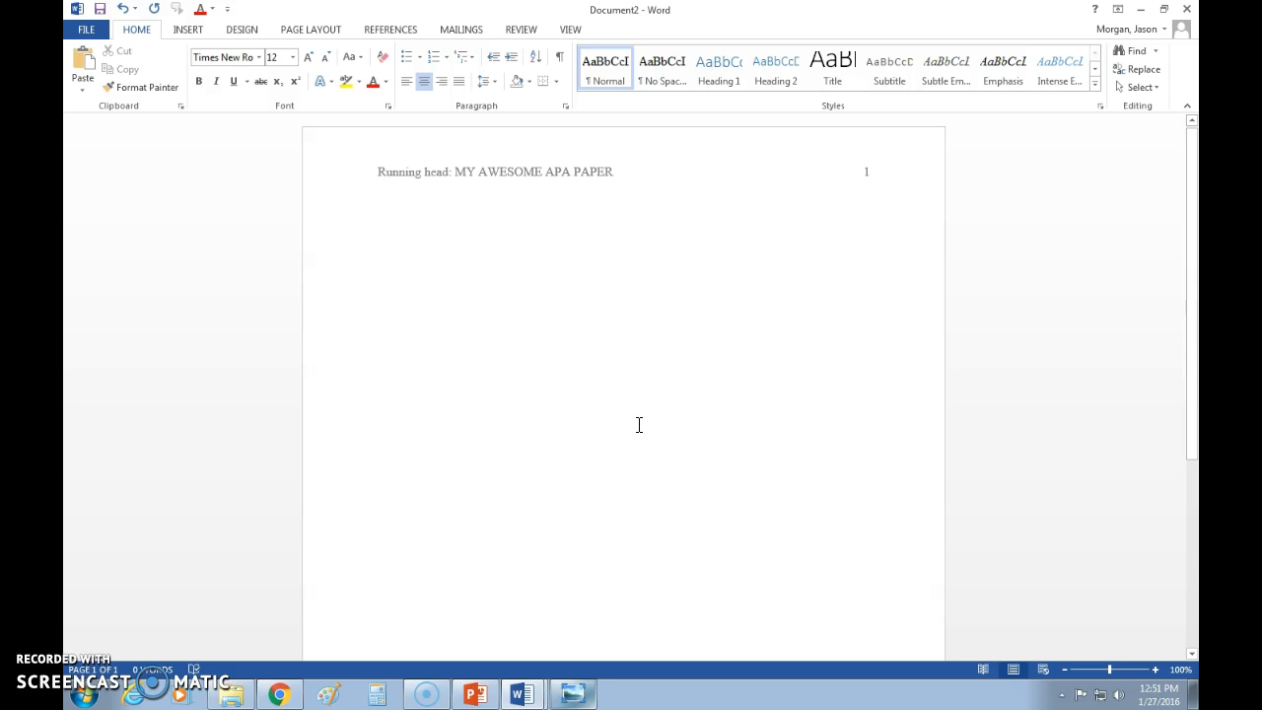
pyautogui.write('y Awesome APA Paper')
pyautogui.click(694, 418)
pyautogui.press('Return')
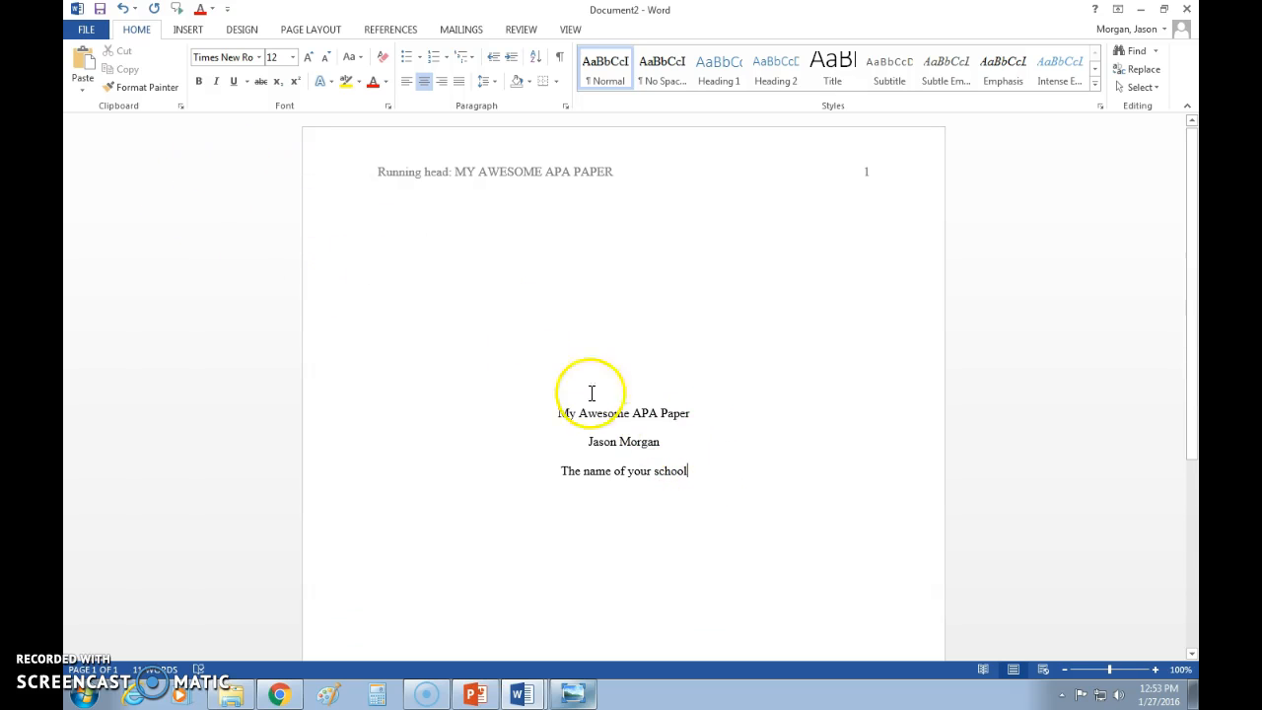
# - Insert a page break after the school name line on the title page
pyautogui.click(190, 31)
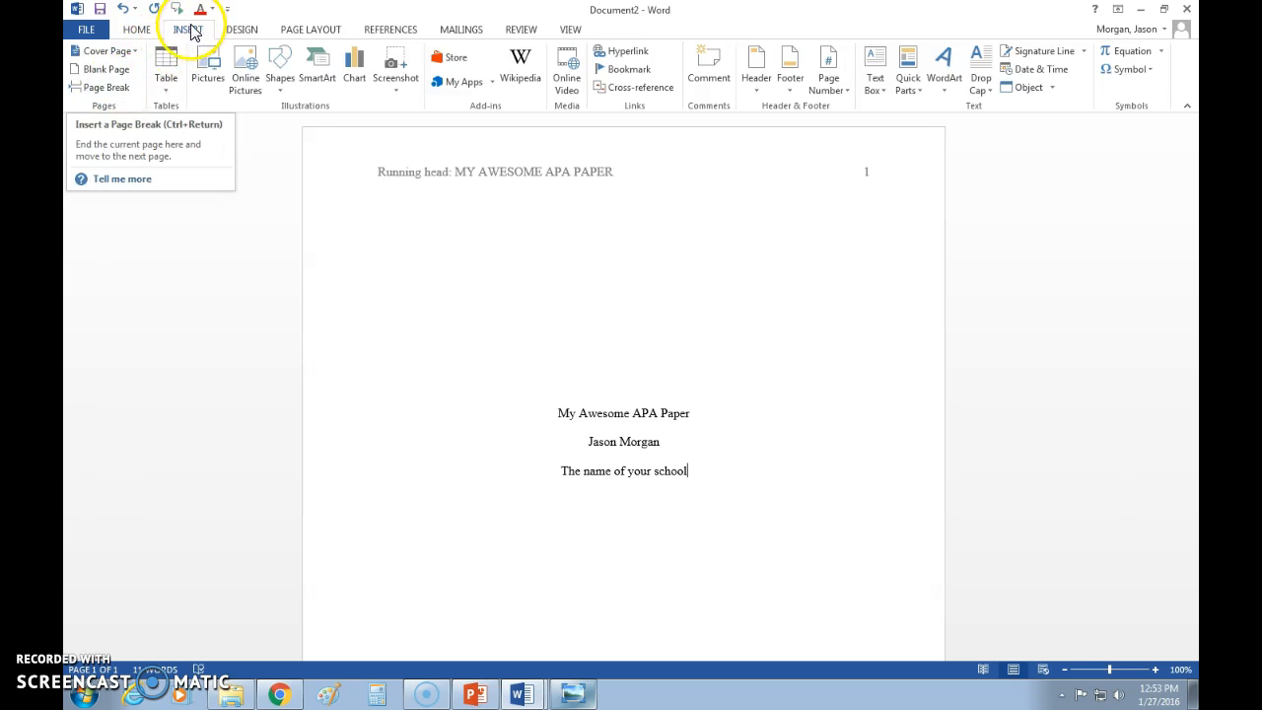
pyautogui.click(103, 87)
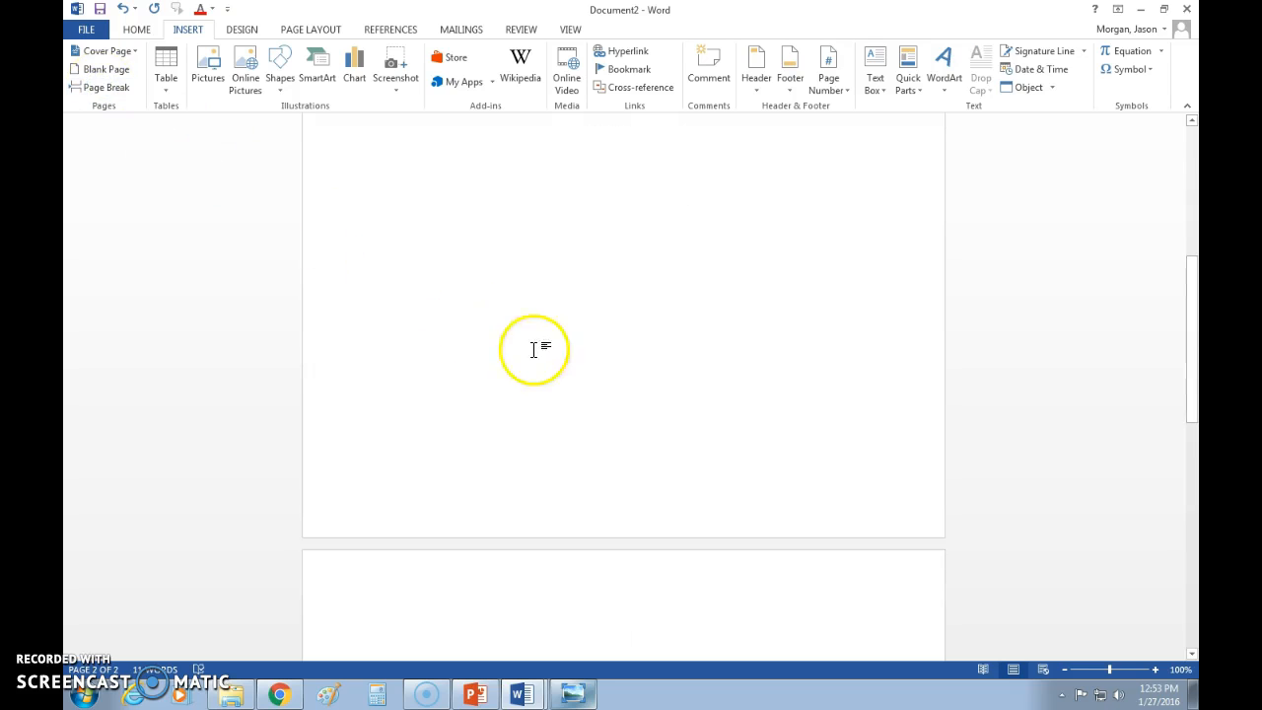
# - Open the header of page two for editing and add a Plain Number 3 page number at the top of the page
pyautogui.scroll(-5, 647, 352)
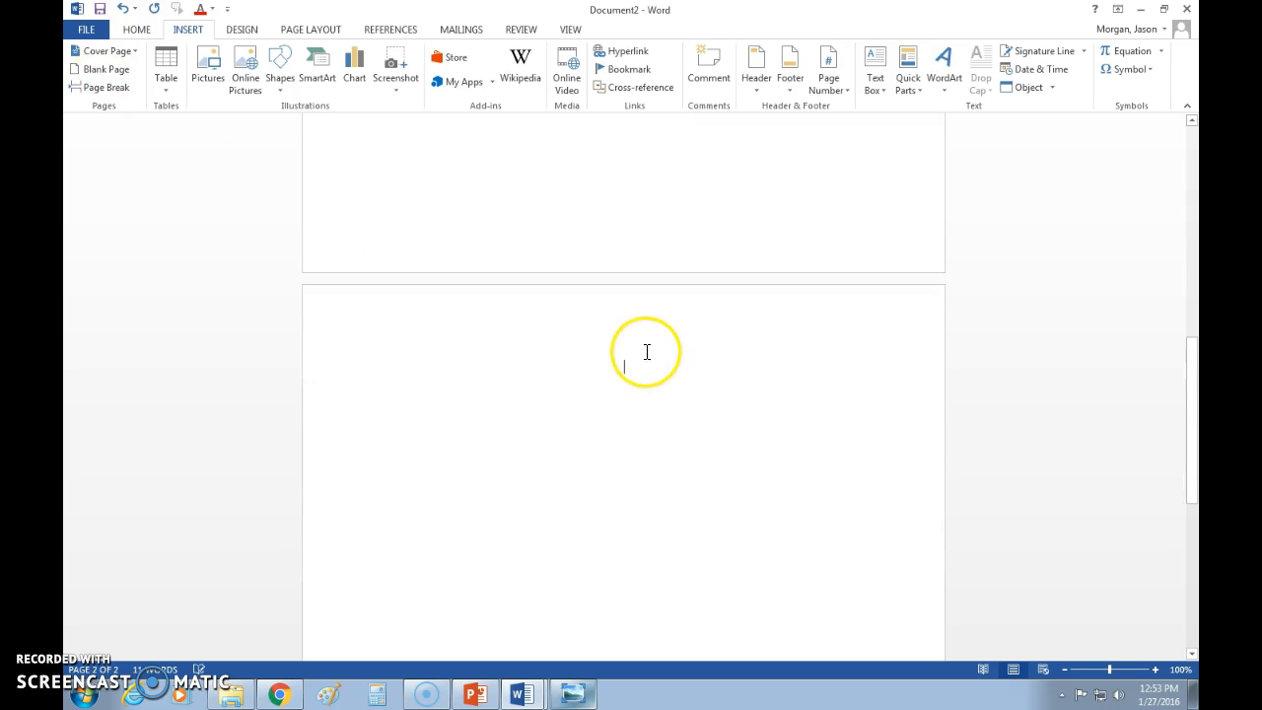
pyautogui.doubleClick(605, 310)
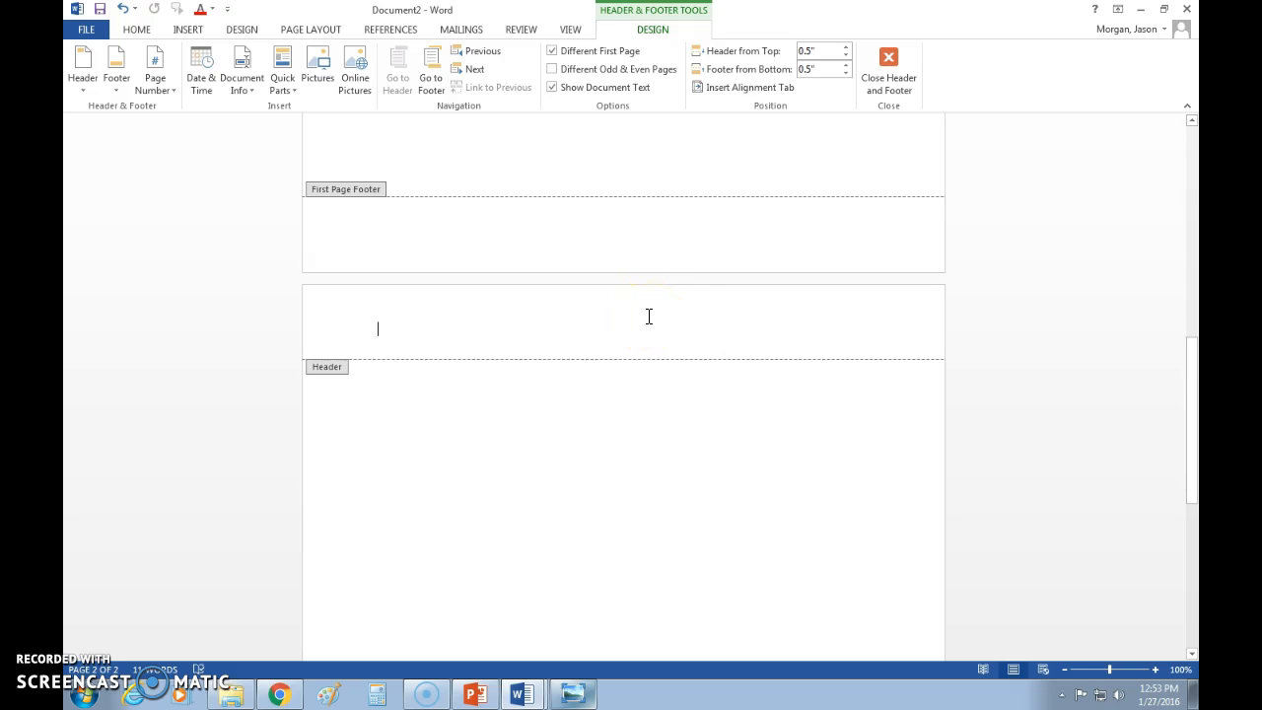
pyautogui.scroll(15, 648, 317)
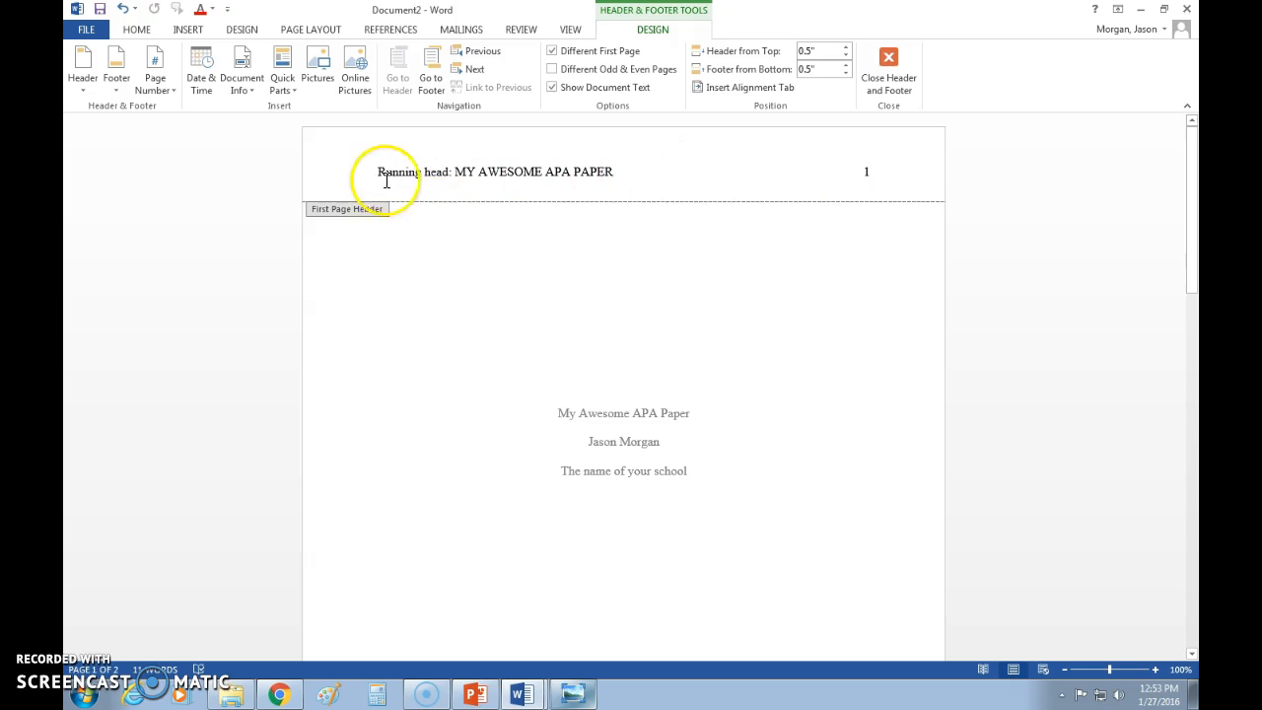
pyautogui.scroll(-12, 690, 513)
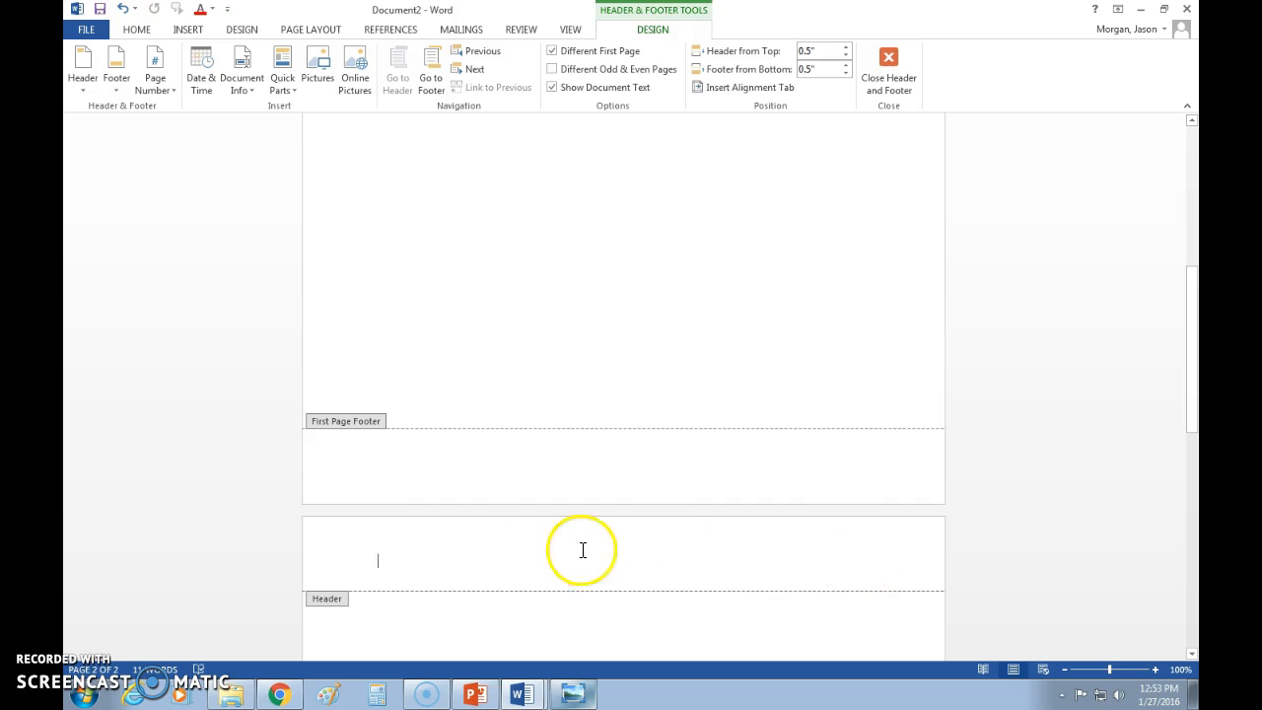
pyautogui.scroll(10, 634, 409)
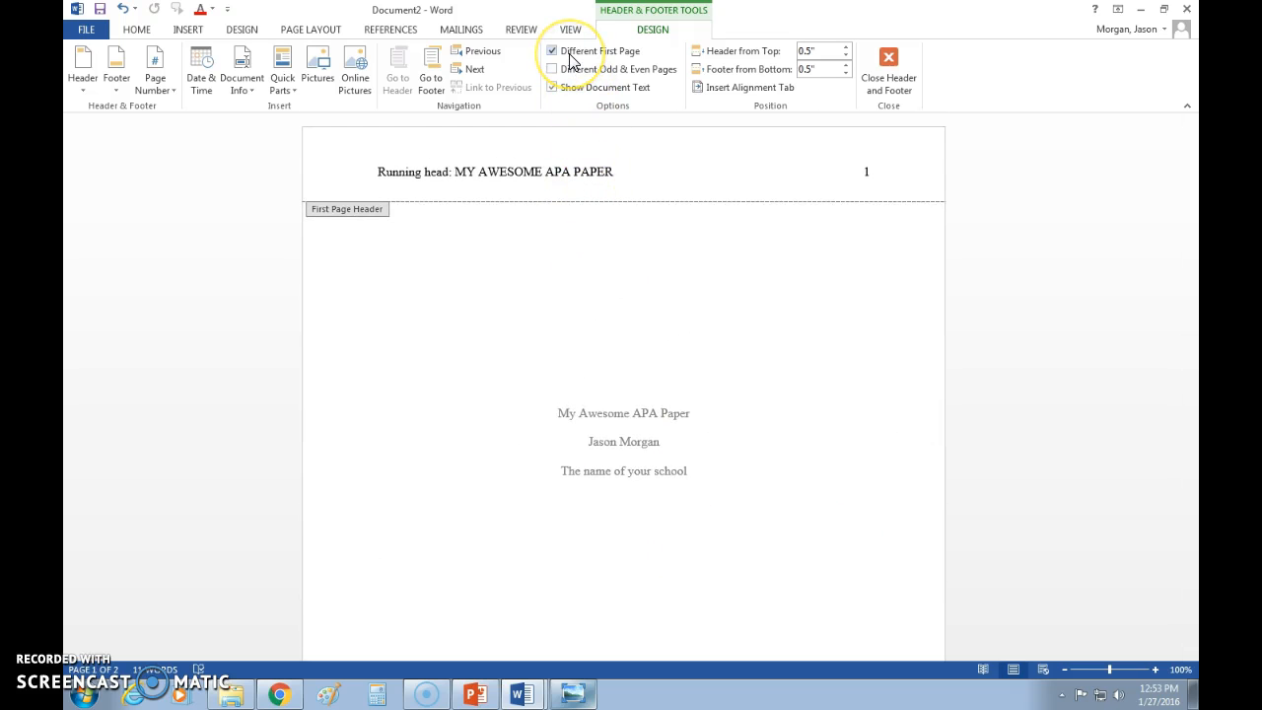
pyautogui.scroll(-7, 483, 335)
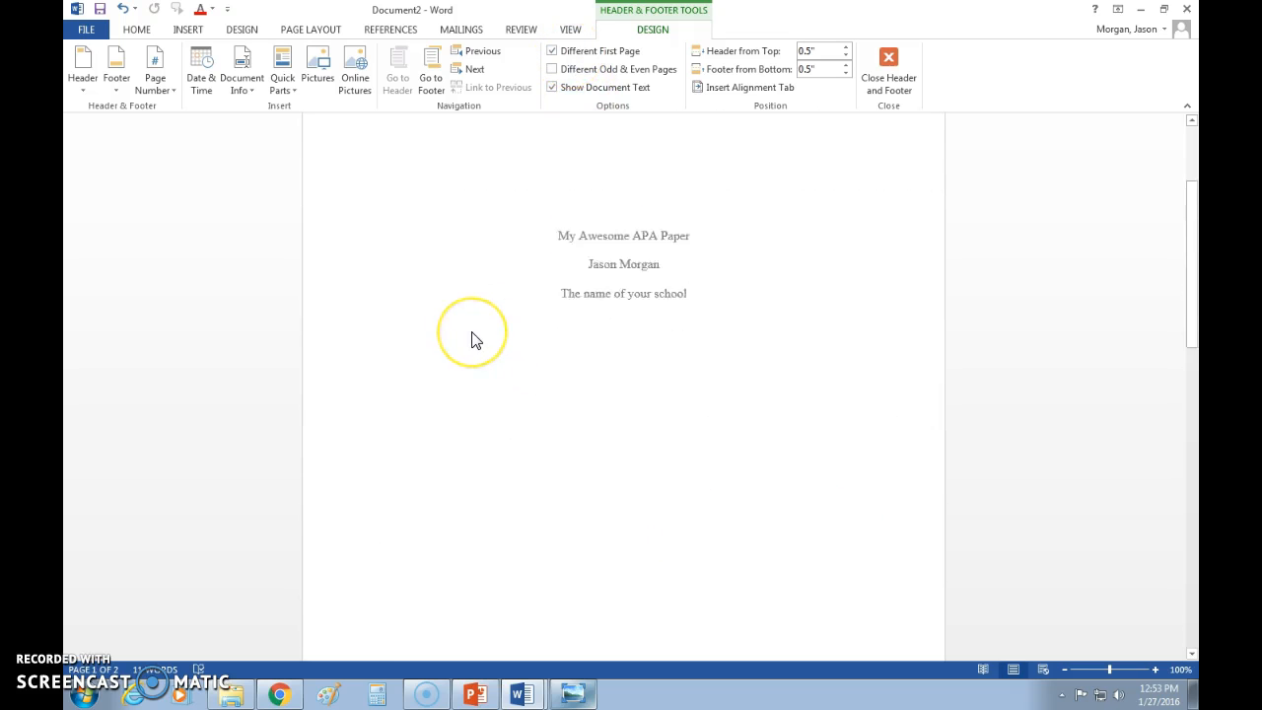
pyautogui.scroll(8, 501, 328)
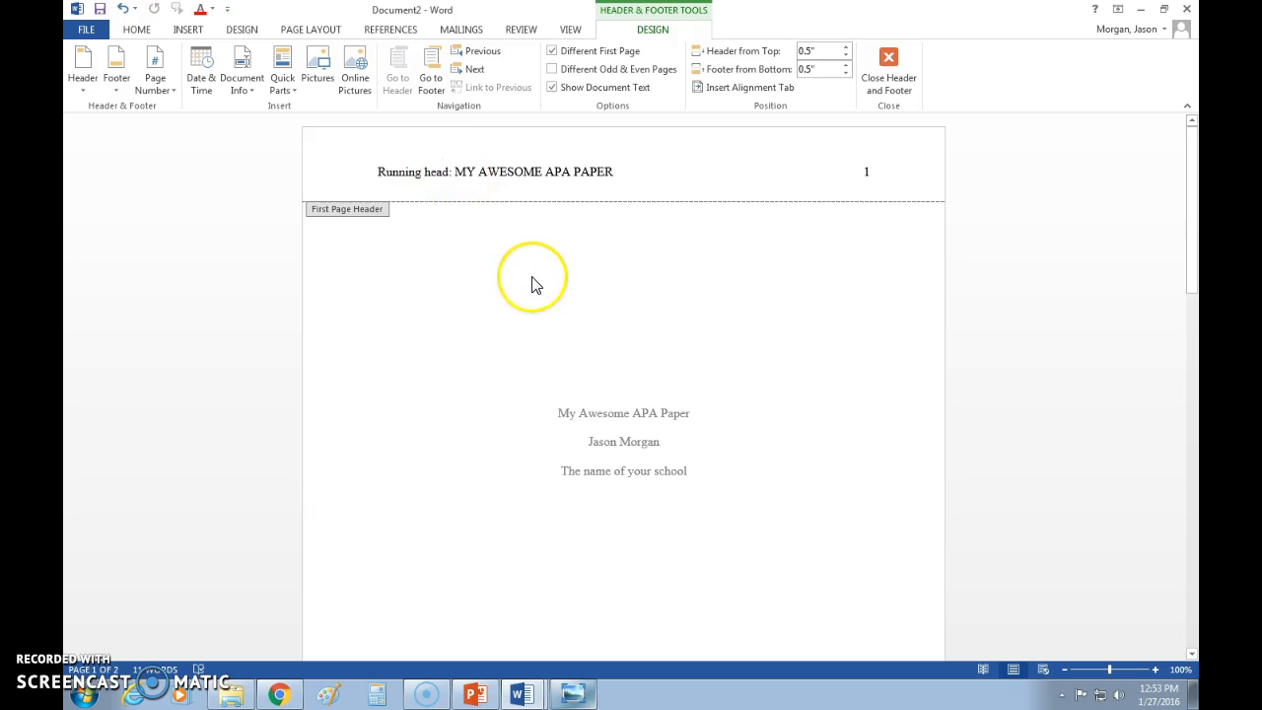
pyautogui.scroll(-7, 530, 282)
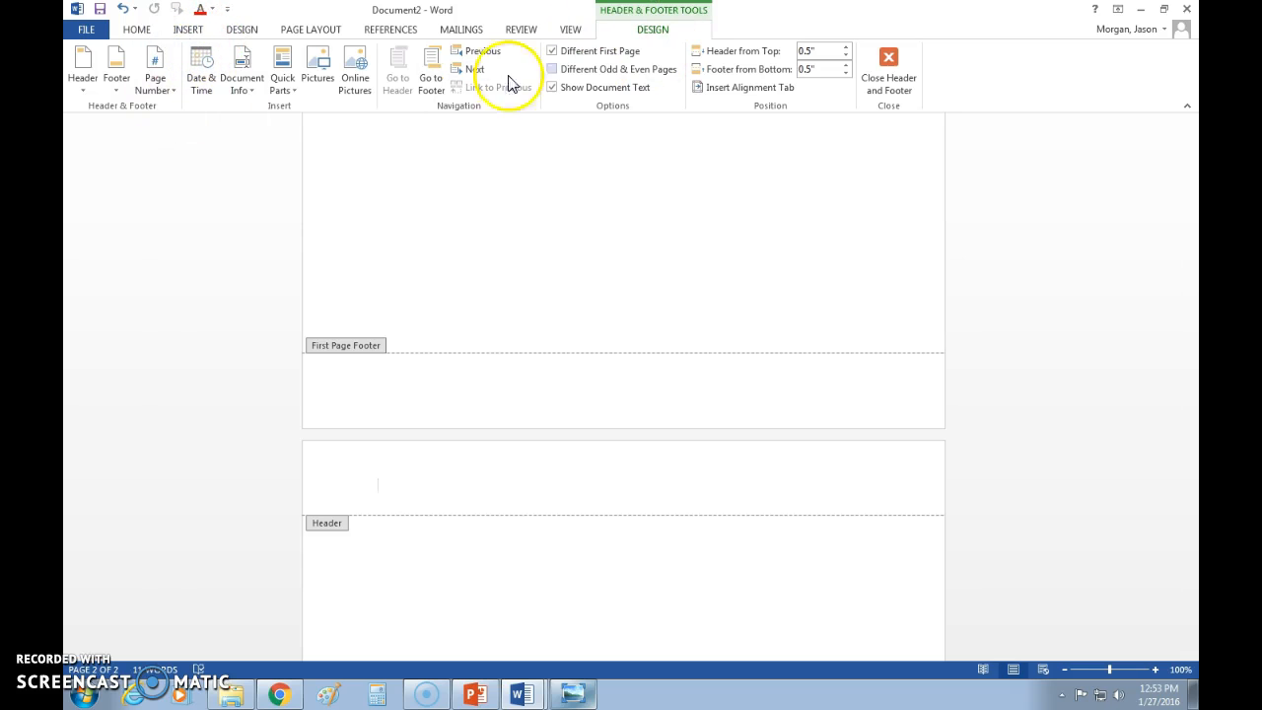
pyautogui.click(153, 79)
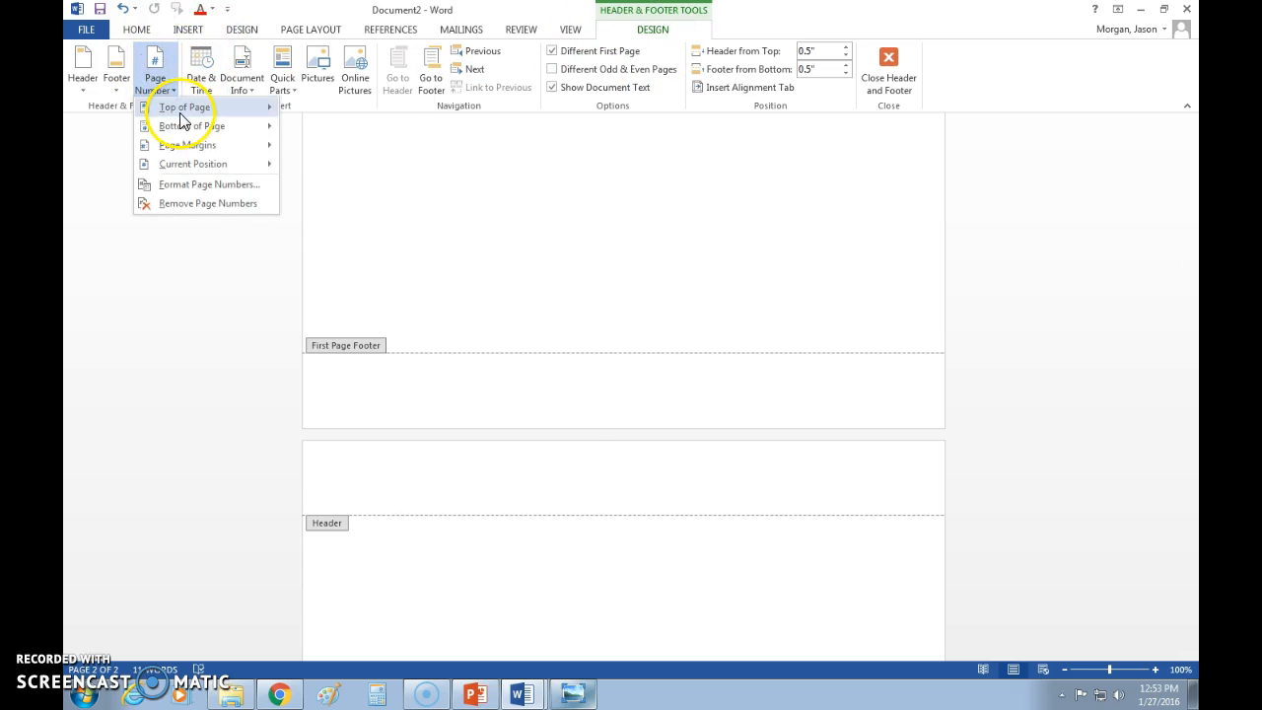
pyautogui.moveTo(262, 107)
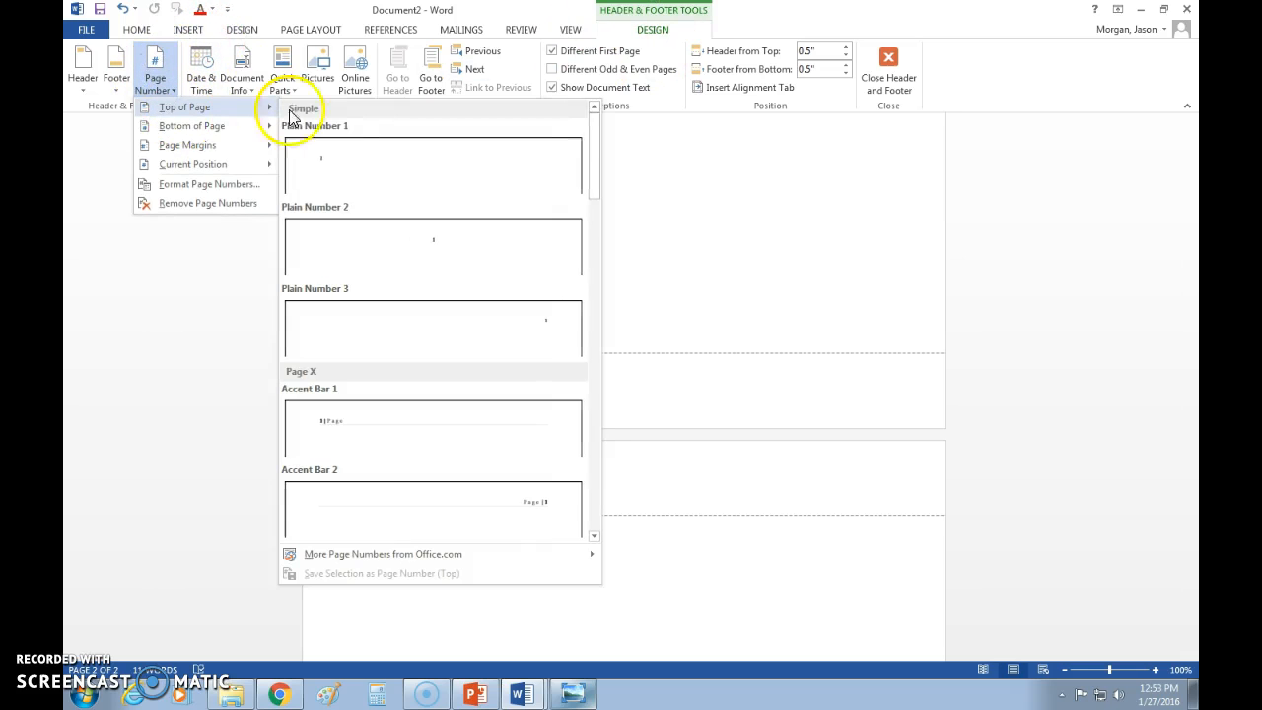
pyautogui.click(476, 328)
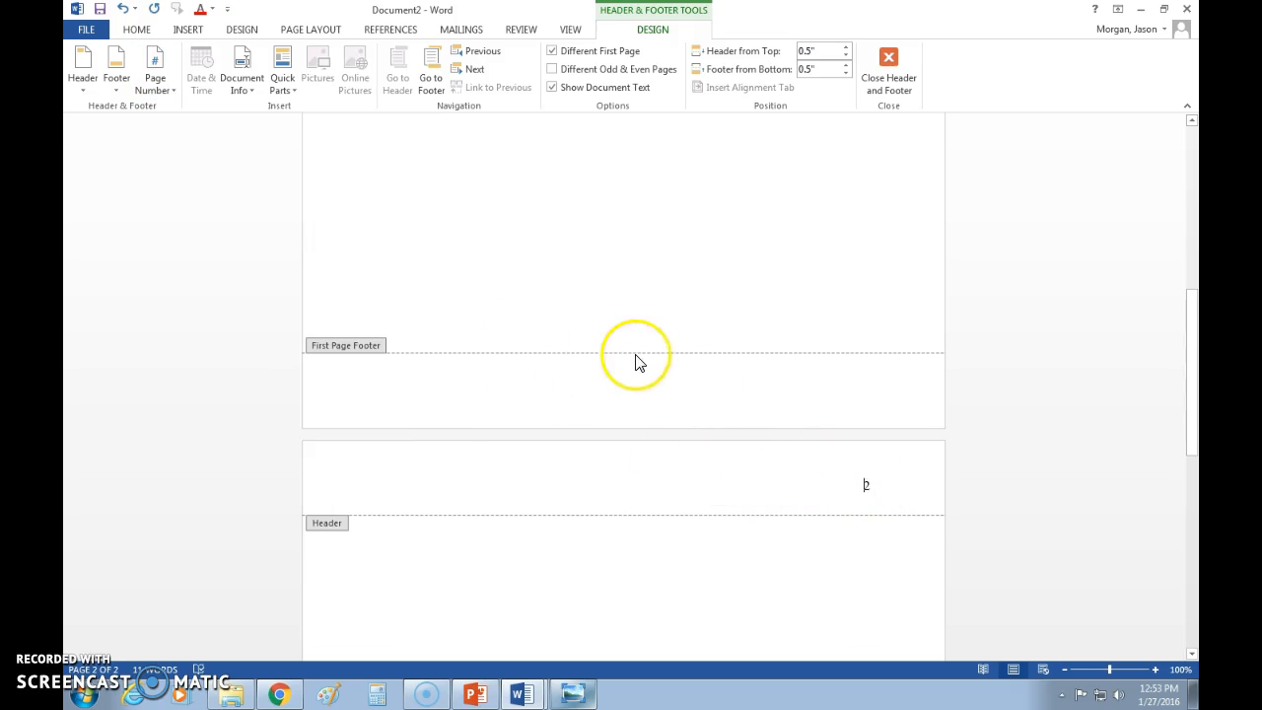
# - Enter "MY AWESOME APA PAPER" in front of the page number in the header of page two
pyautogui.scroll(5, 636, 363)
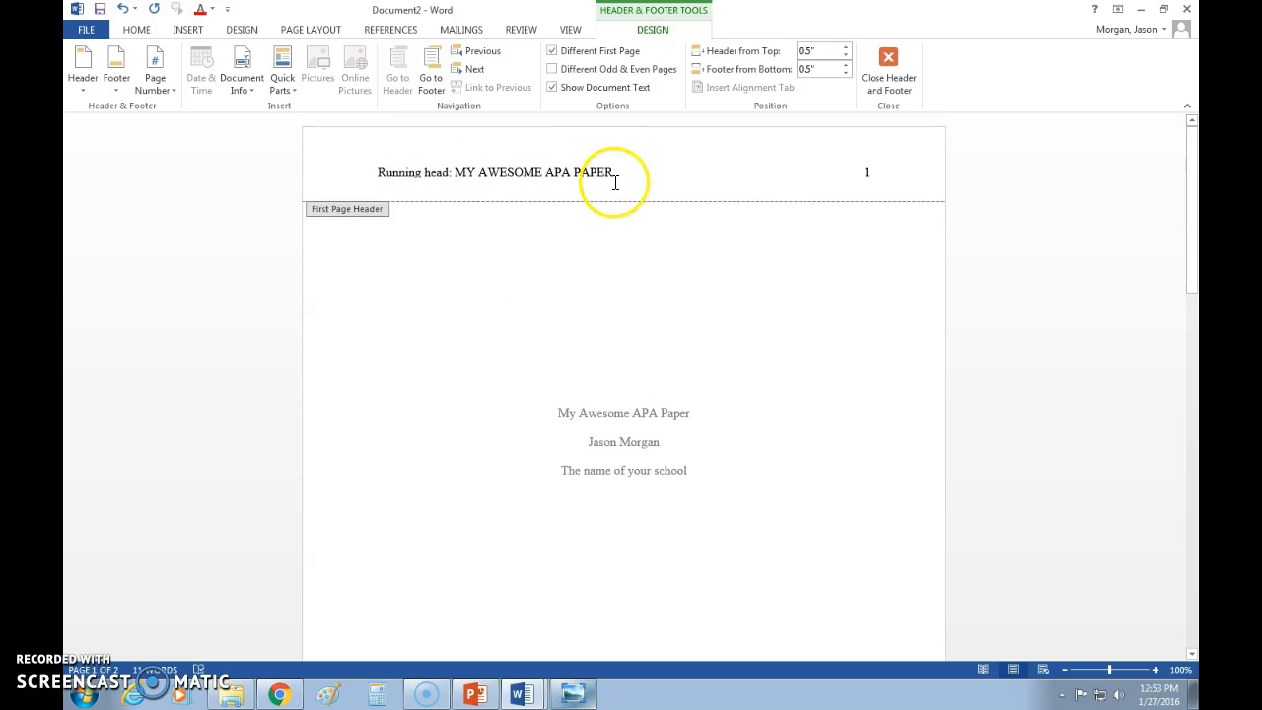
pyautogui.scroll(-4, 685, 229)
pyautogui.scroll(-3, 688, 235)
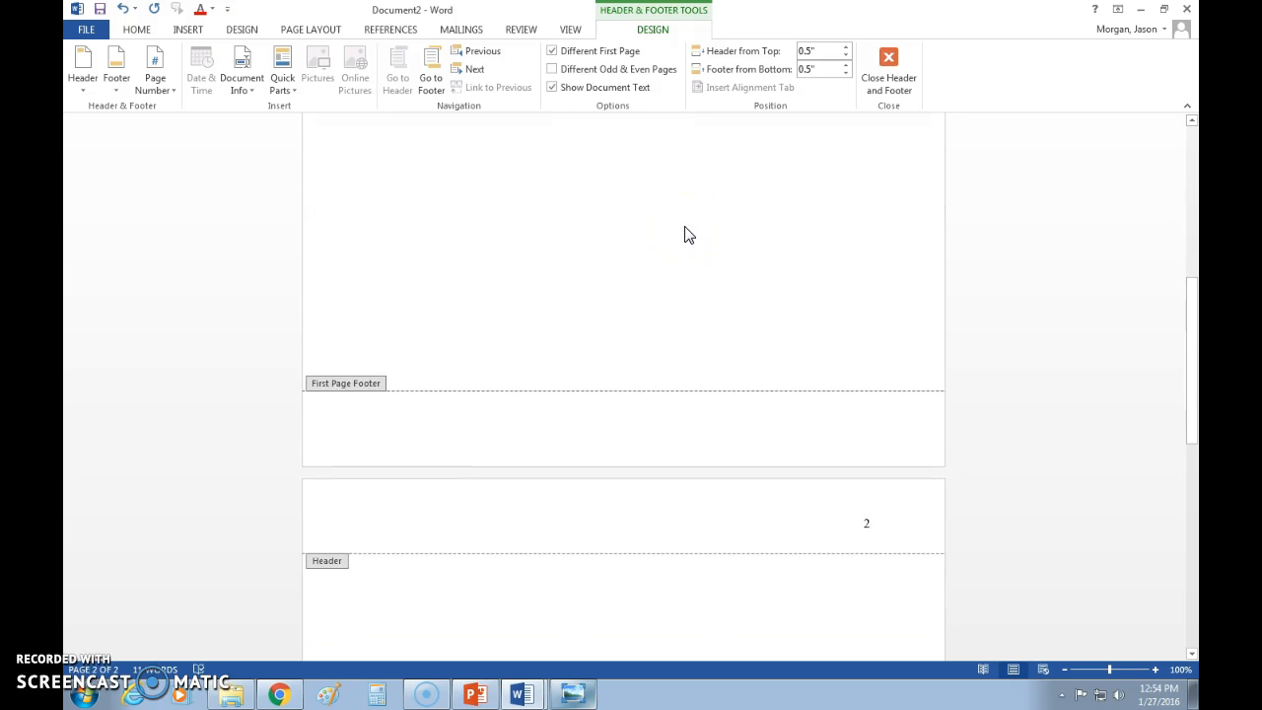
pyautogui.write('MY AWESOME AP')
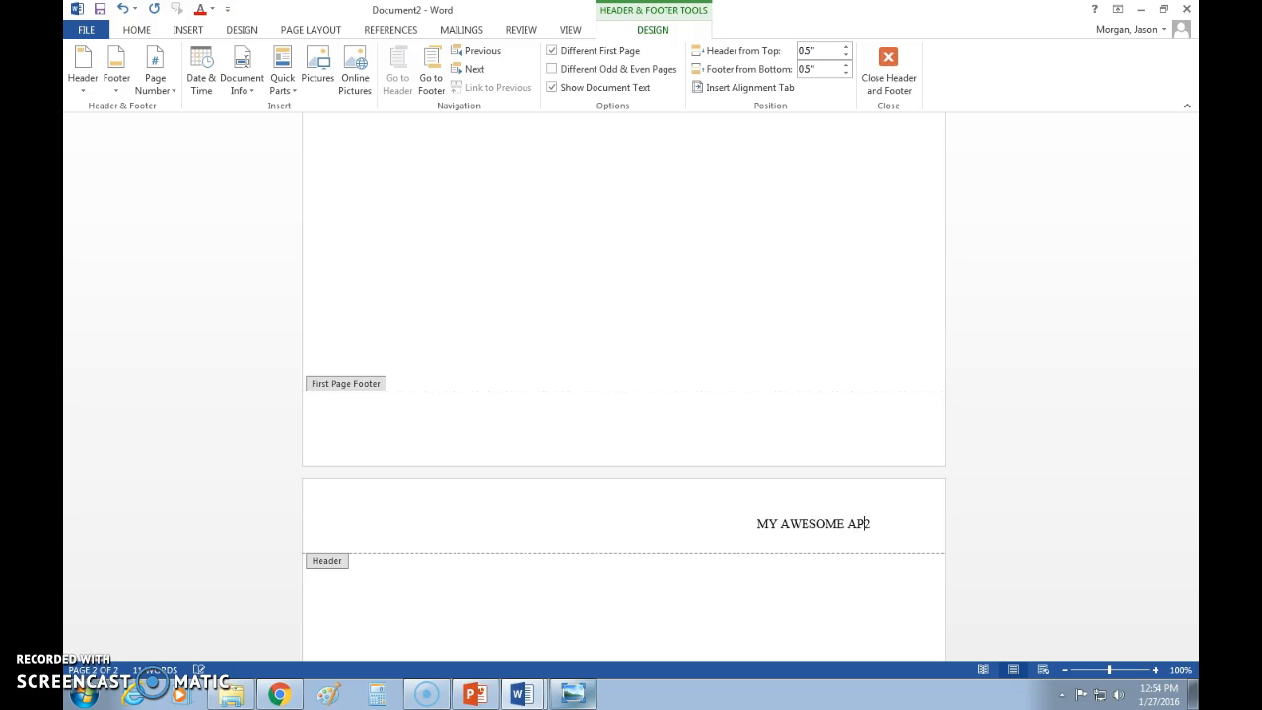
pyautogui.write('A PAPER')
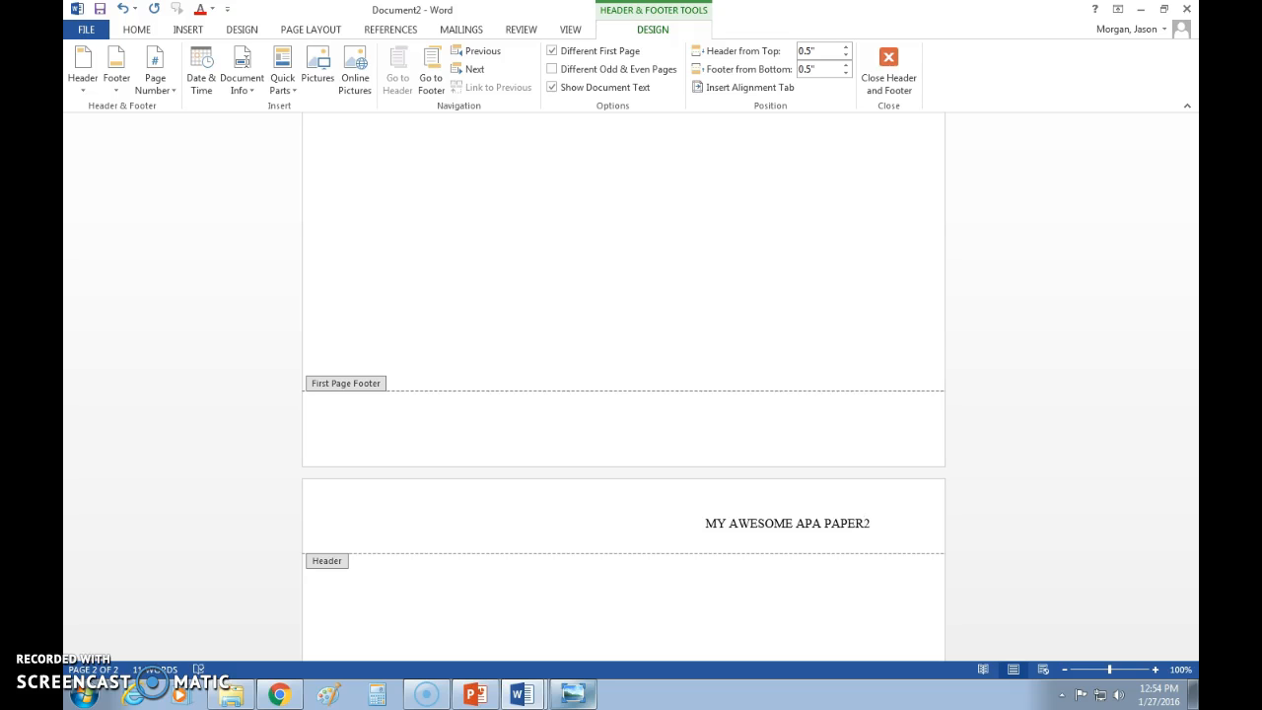
# - Move the page two header title to the left margin, apart from the page number, and return to the document body
pyautogui.press('Tab')
pyautogui.hotkey('ctrl', 'l')
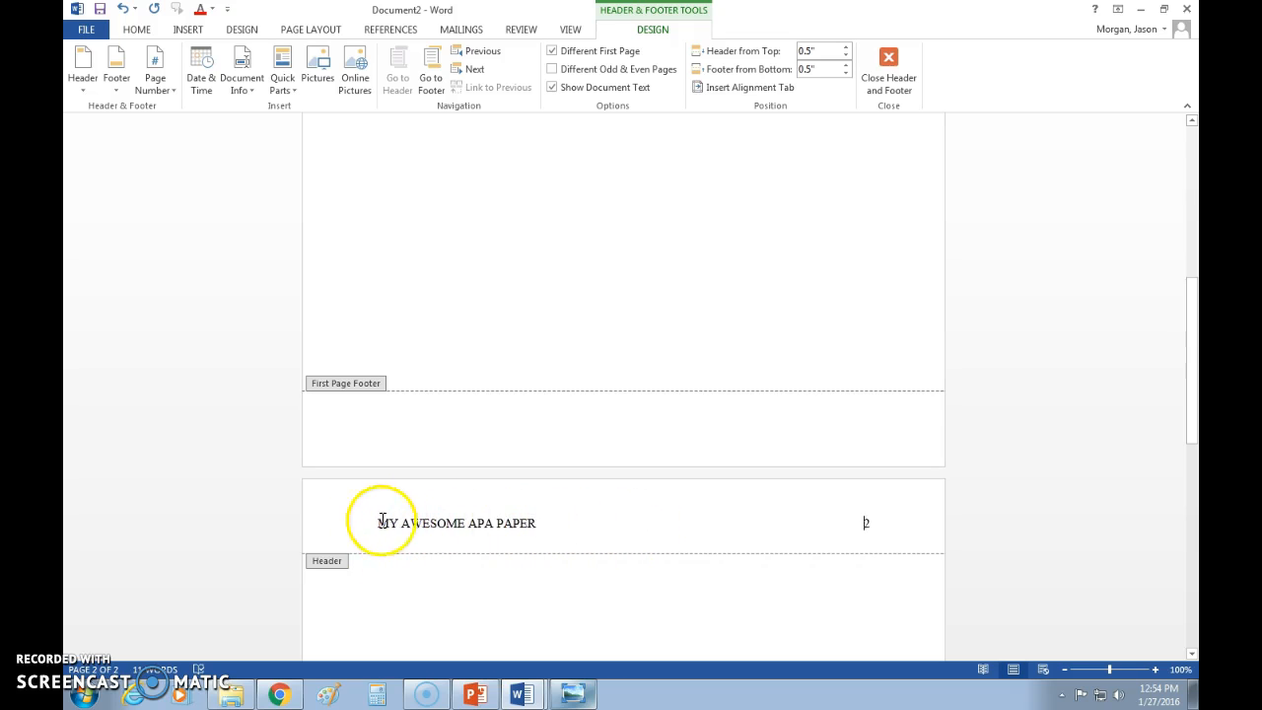
pyautogui.scroll(10, 670, 469)
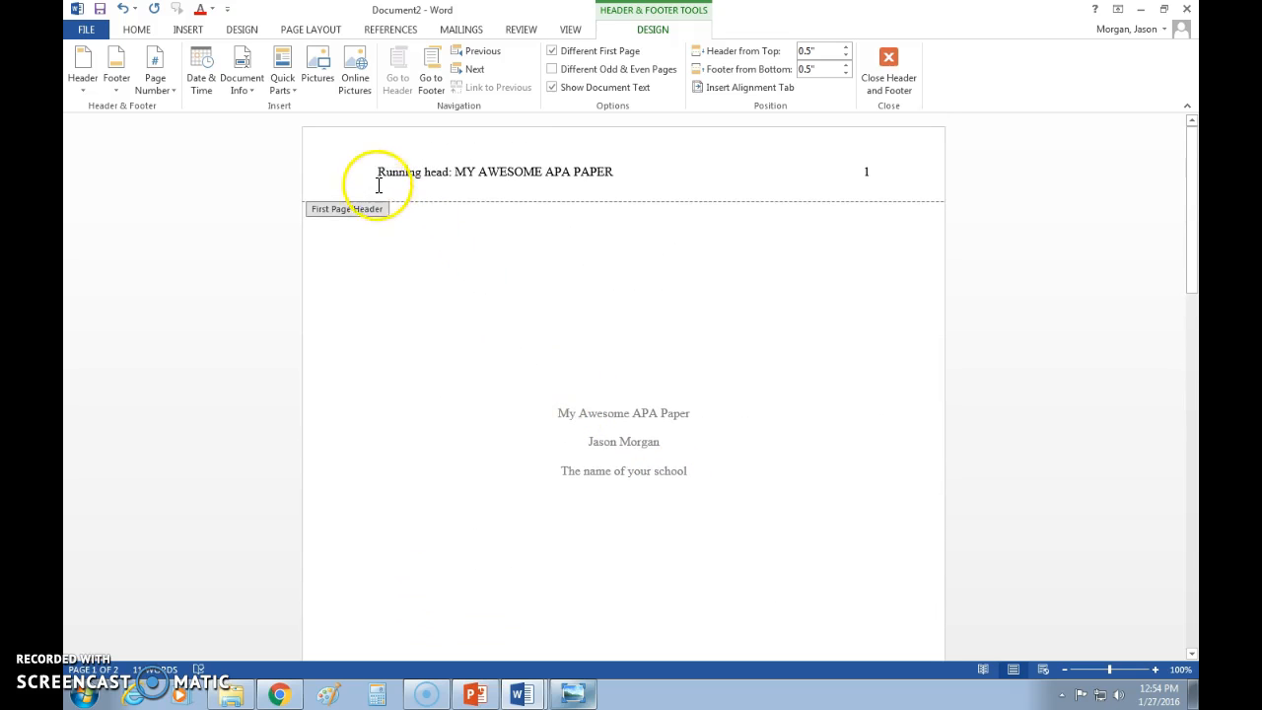
pyautogui.scroll(-10, 501, 386)
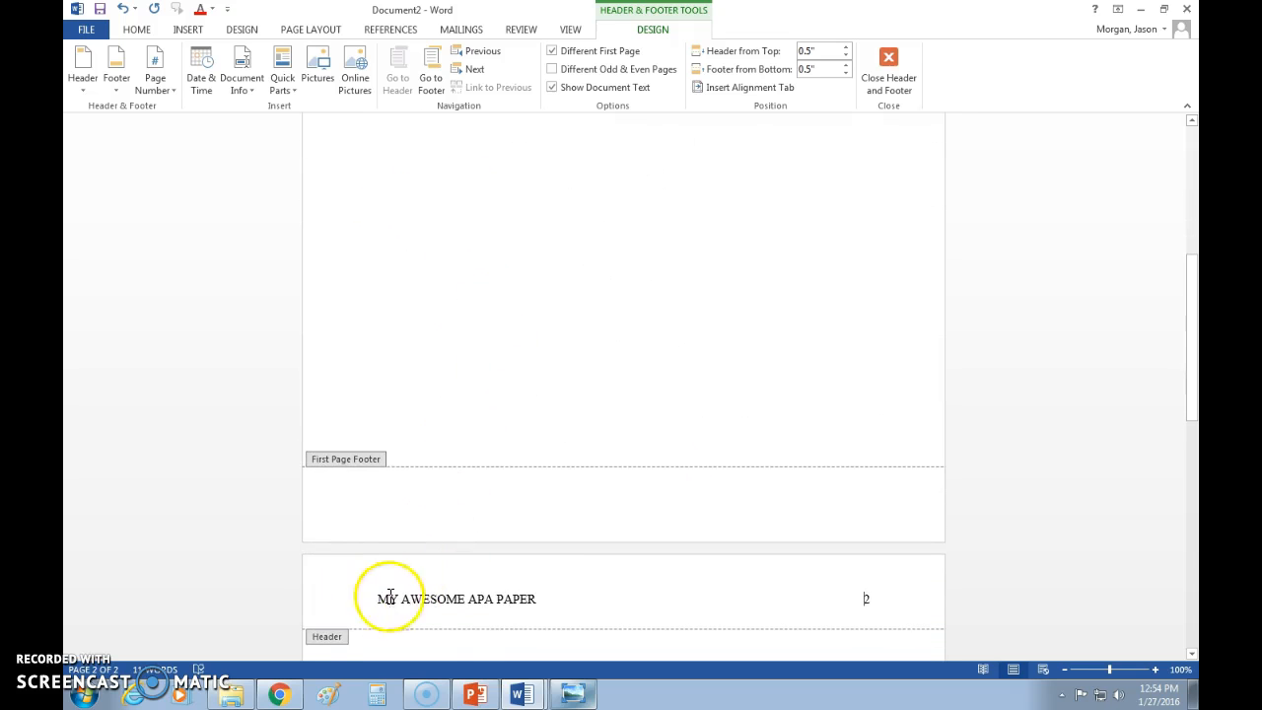
pyautogui.scroll(-3, 646, 429)
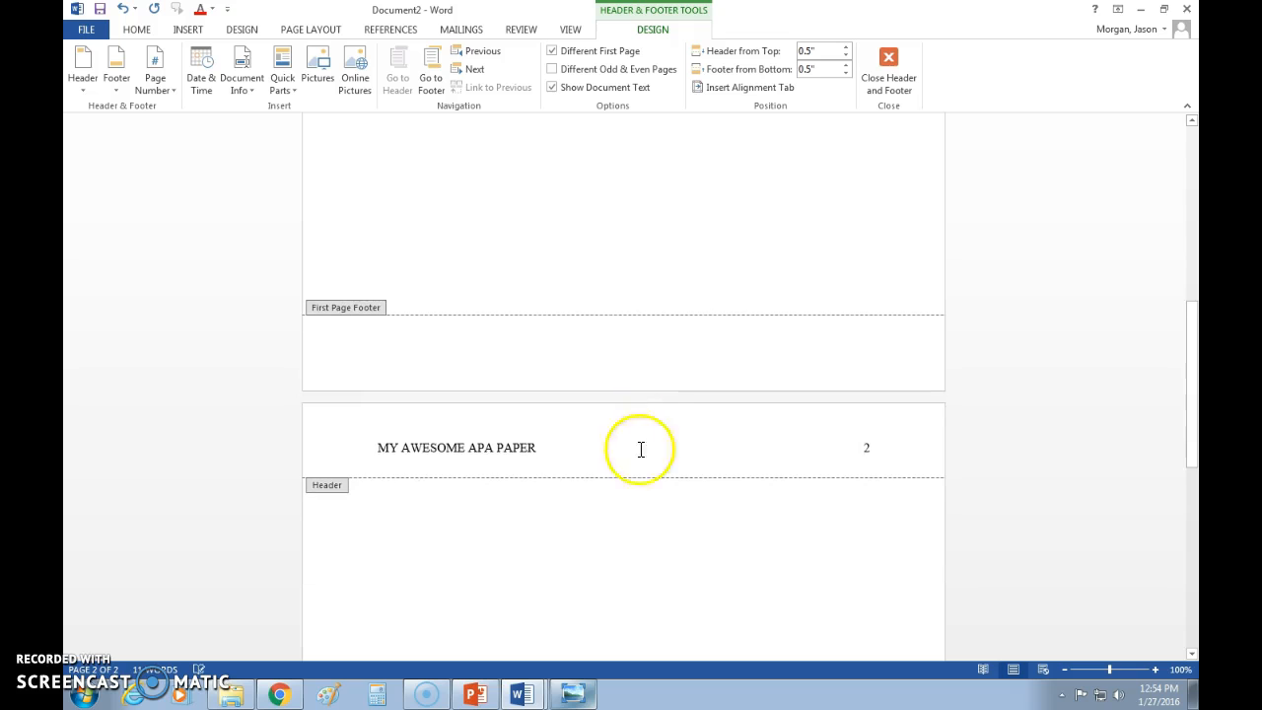
pyautogui.click(619, 500)
pyautogui.click(620, 494)
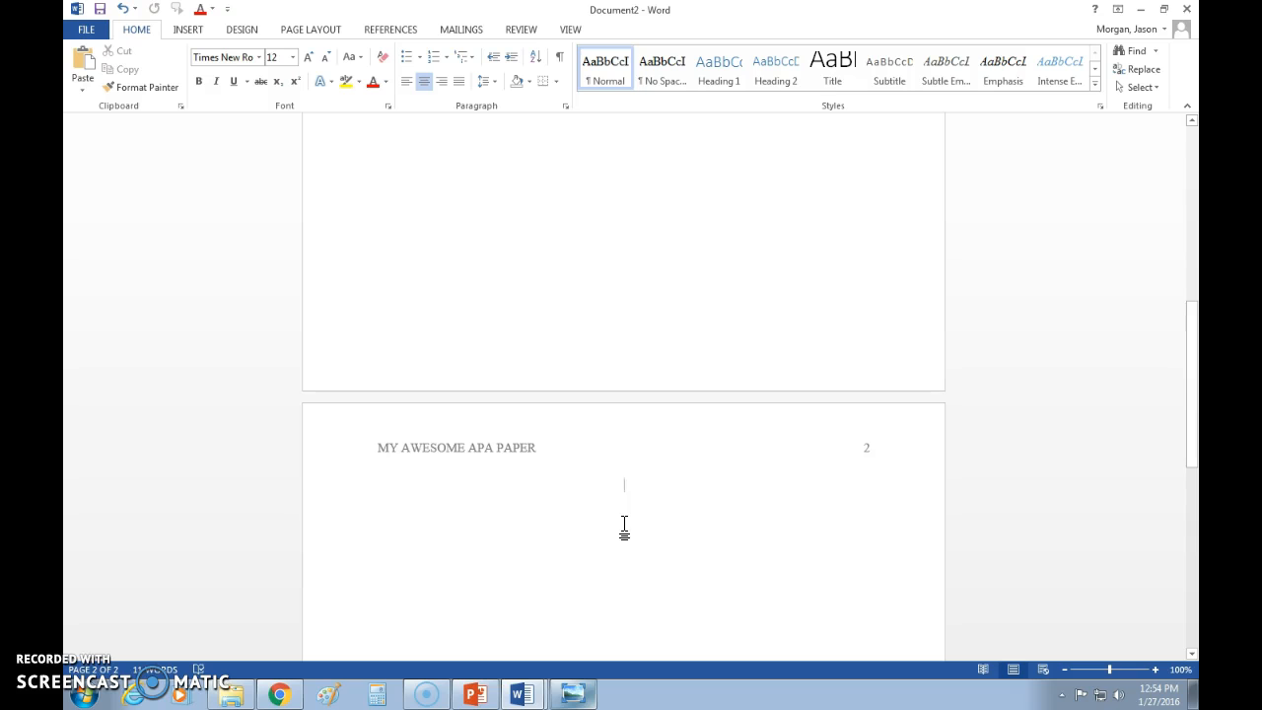
# - Copy the title "My Awesome APA Paper" from the title page to the first line of page two
pyautogui.scroll(8, 647, 358)
pyautogui.moveTo(559, 300); pyautogui.dragTo(681, 302)
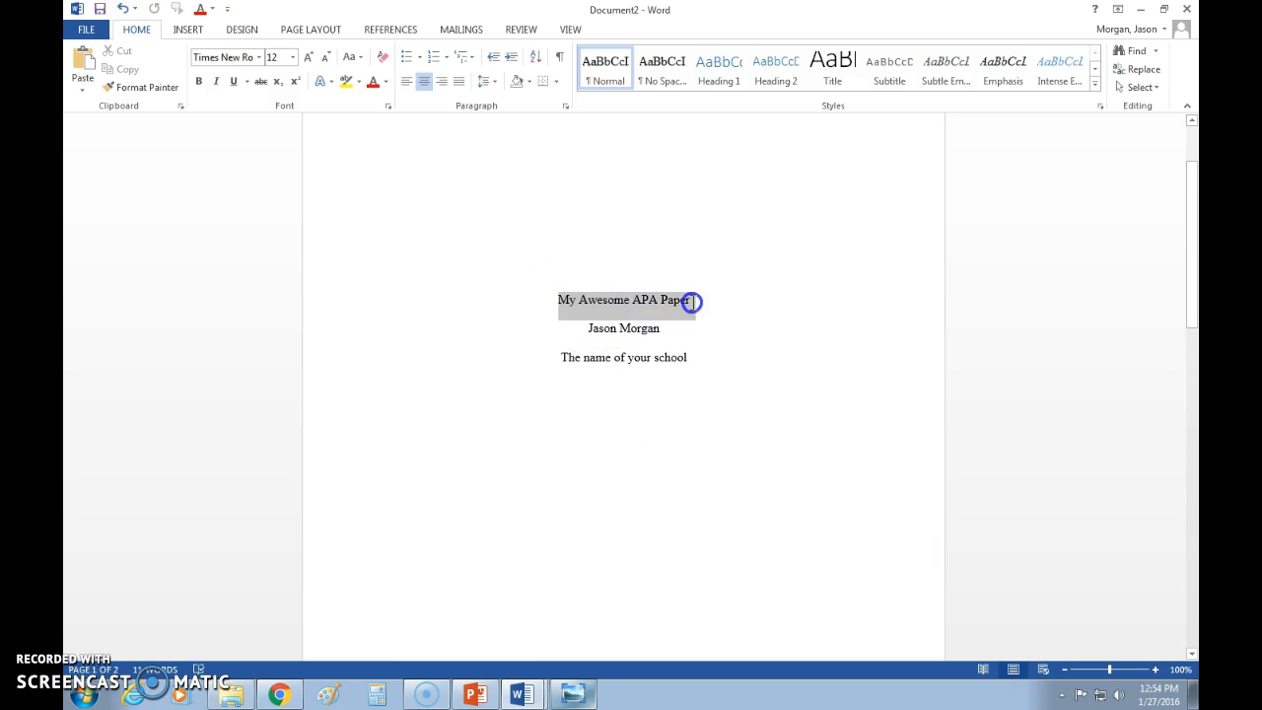
pyautogui.rightClick(666, 299)
pyautogui.click(690, 324)
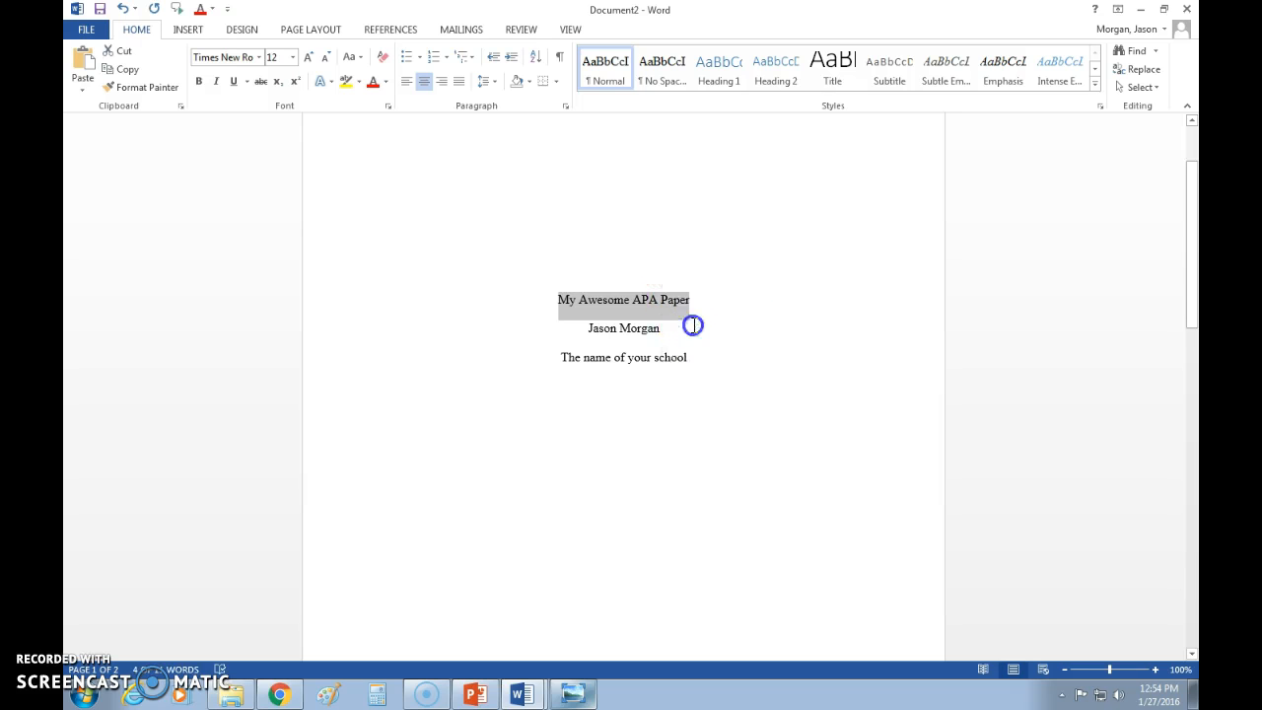
pyautogui.scroll(-5, 637, 338)
pyautogui.scroll(-3, 637, 338)
pyautogui.rightClick(611, 446)
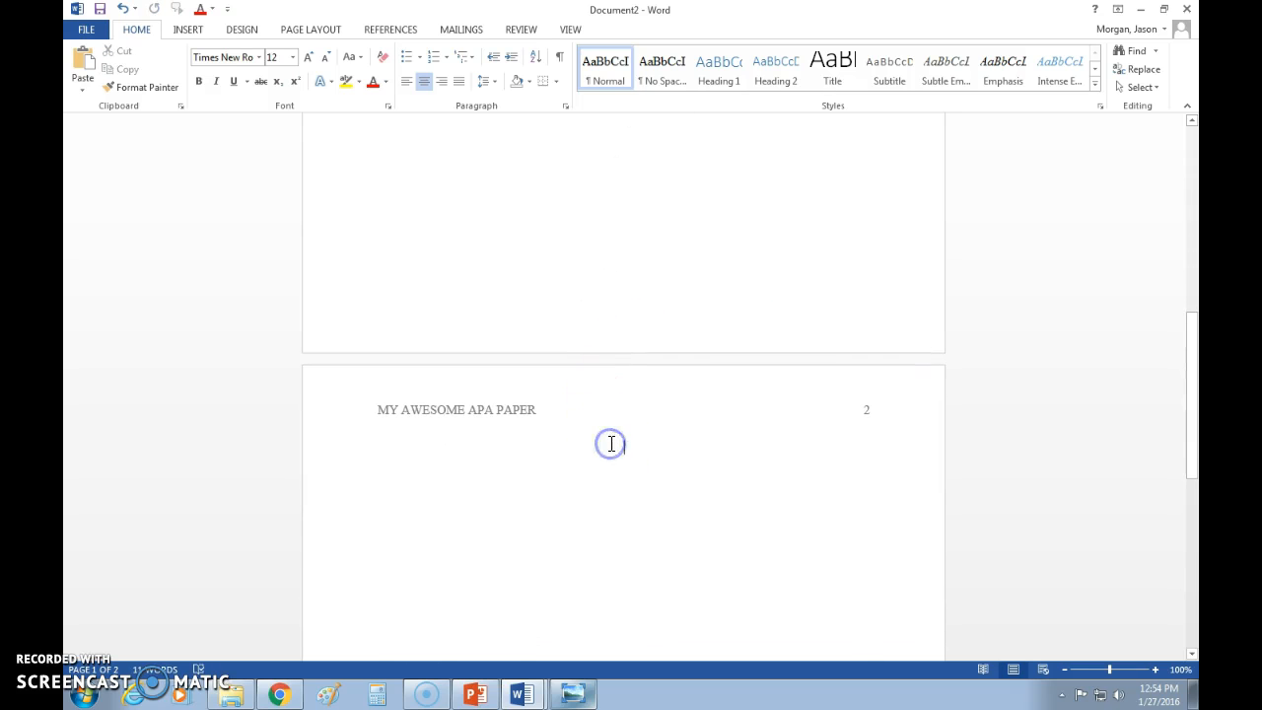
pyautogui.click(690, 277)
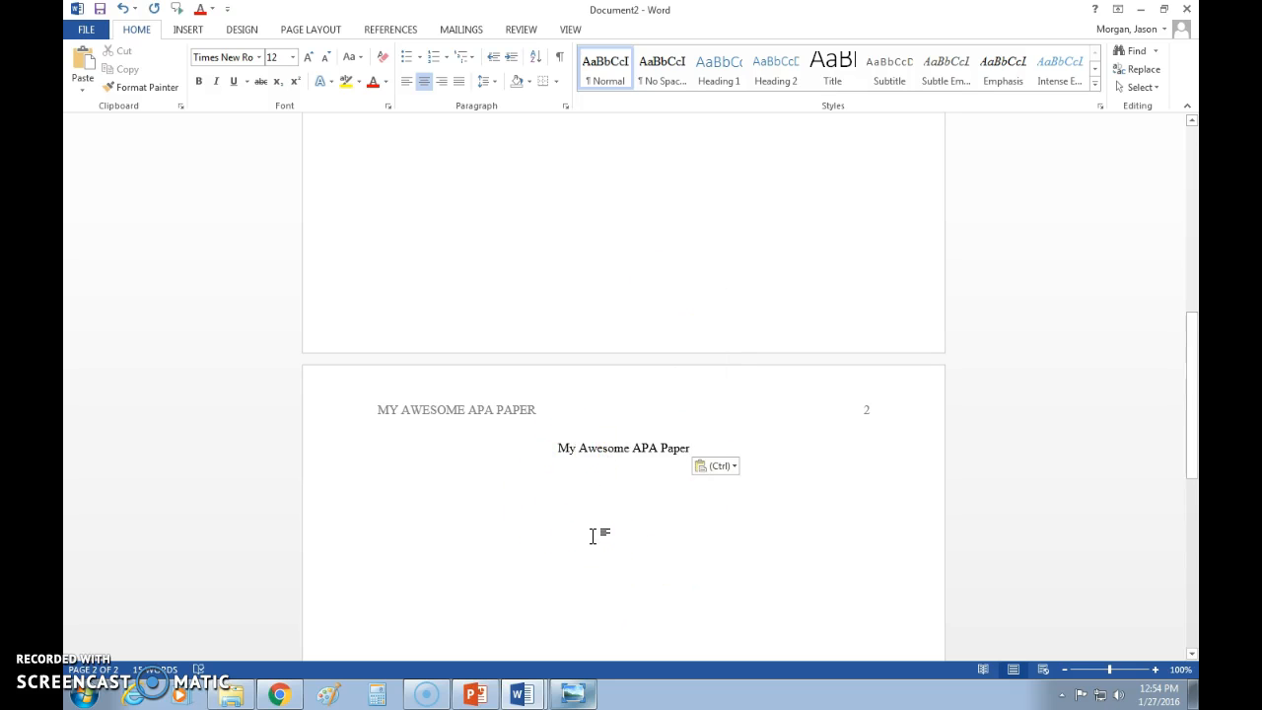
# - Below the title, write a left-aligned, indented paragraph beginning "This is the first line of the first paragraph." and continue it with filler text onto a second line
pyautogui.press('Return')
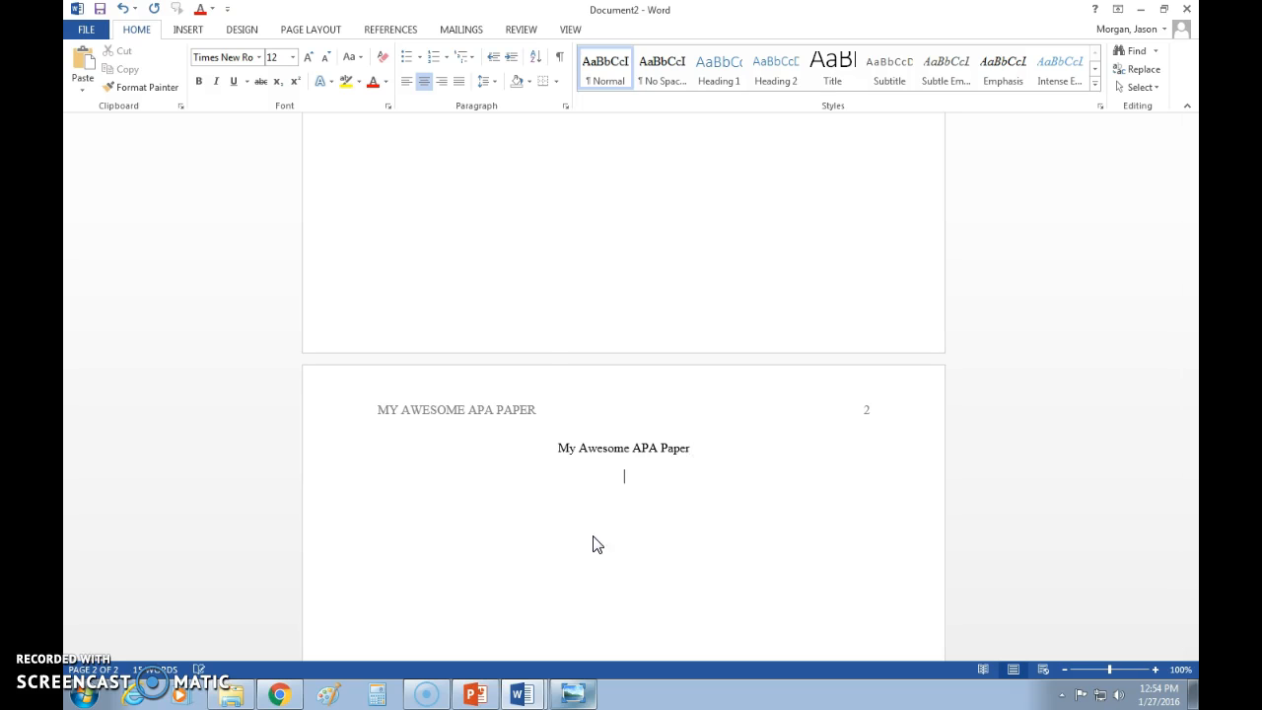
pyautogui.click(403, 88)
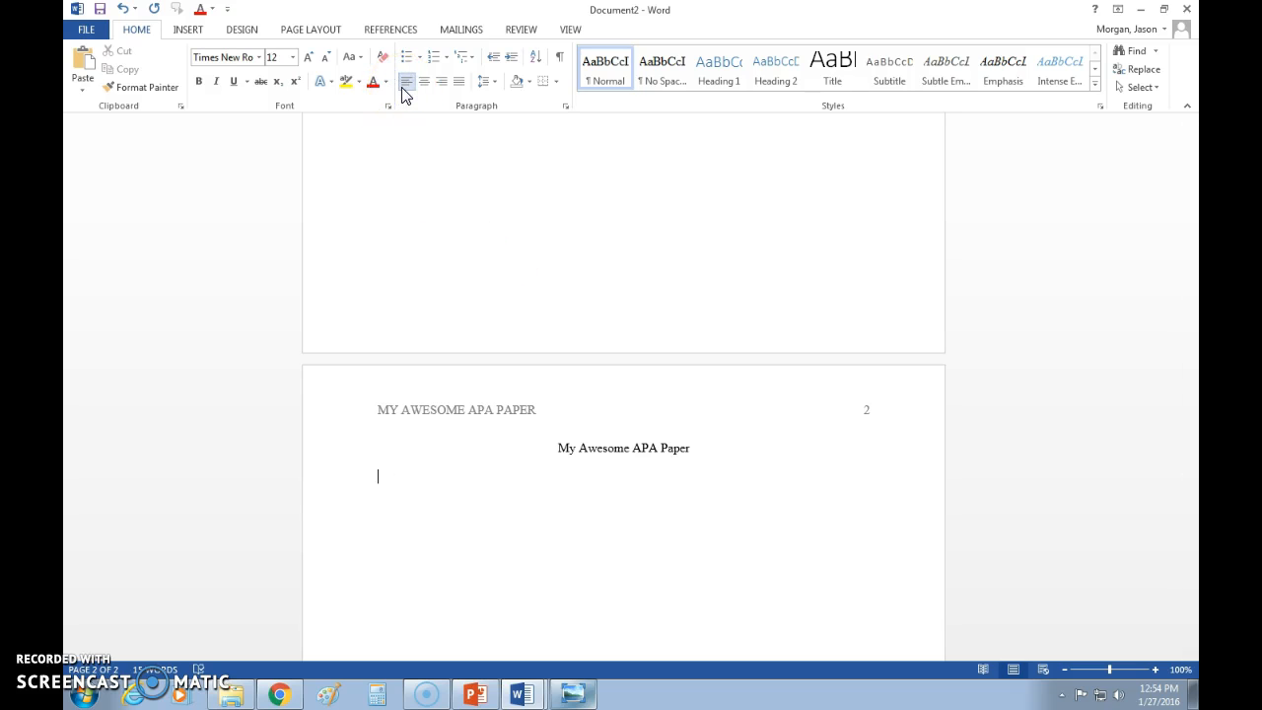
pyautogui.press('Tab')
pyautogui.write('This is the ')
pyautogui.write('fisr')
pyautogui.press('BackSpace')
pyautogui.press('BackSpace')
pyautogui.write('rst line of')
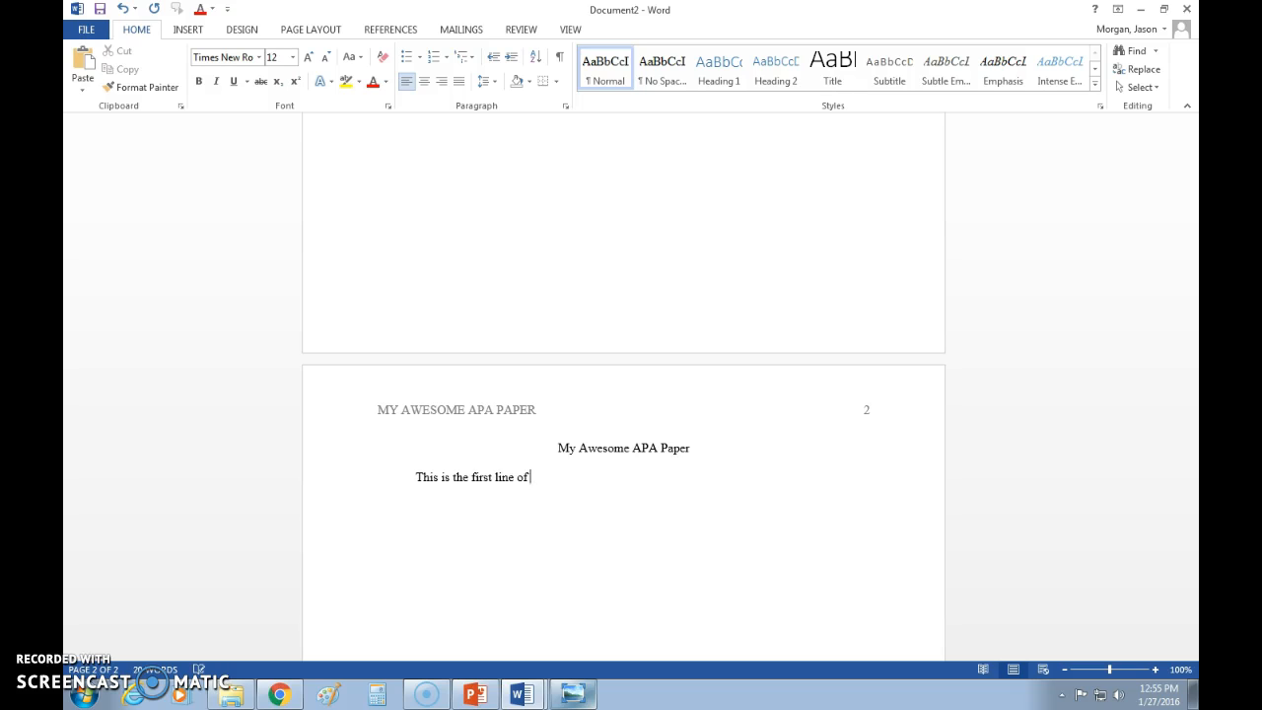
pyautogui.write(' the first paragraph. Lsdkfl;ask laksj')
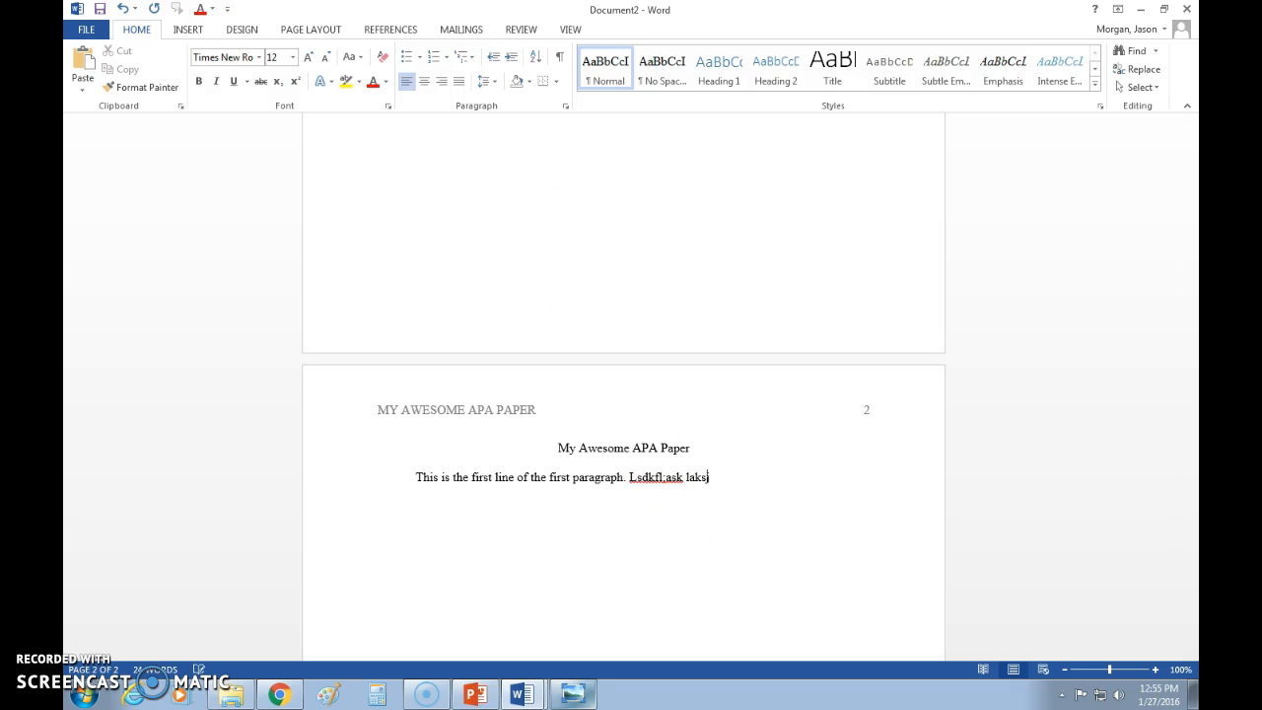
pyautogui.write('dfl;  l;kahnsdfl ;lkahsdf ;lkjashdf ')
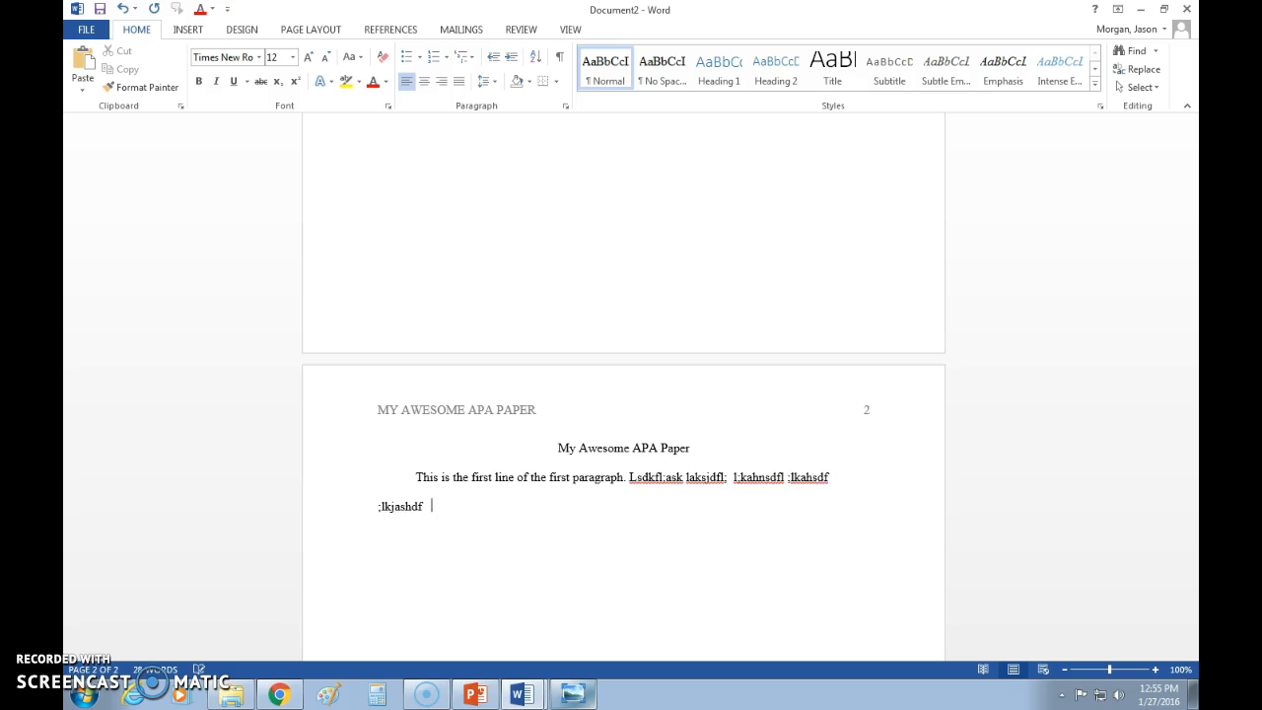
pyautogui.write(';lkjshadfln ;lkashdlf')
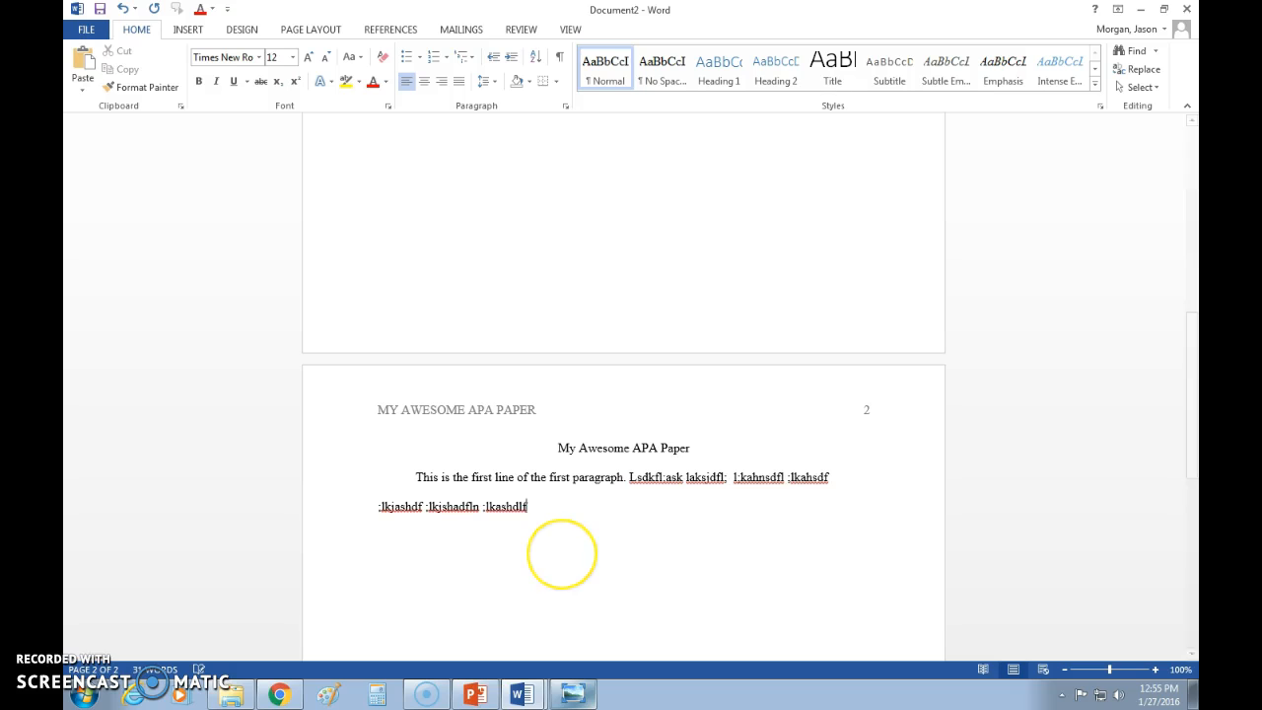
# - Start a second indented paragraph with the words "This is the first line of the"
pyautogui.press('Return')
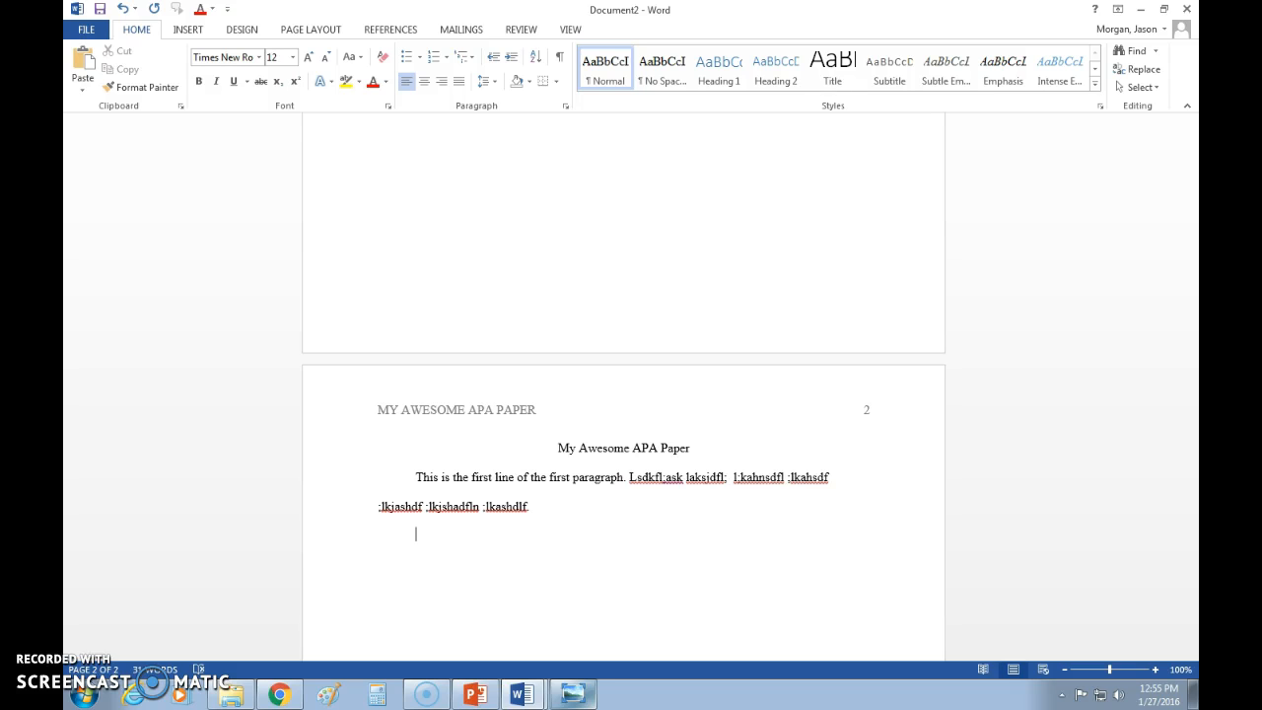
pyautogui.write('This is the n')
pyautogui.write('econd line of the')
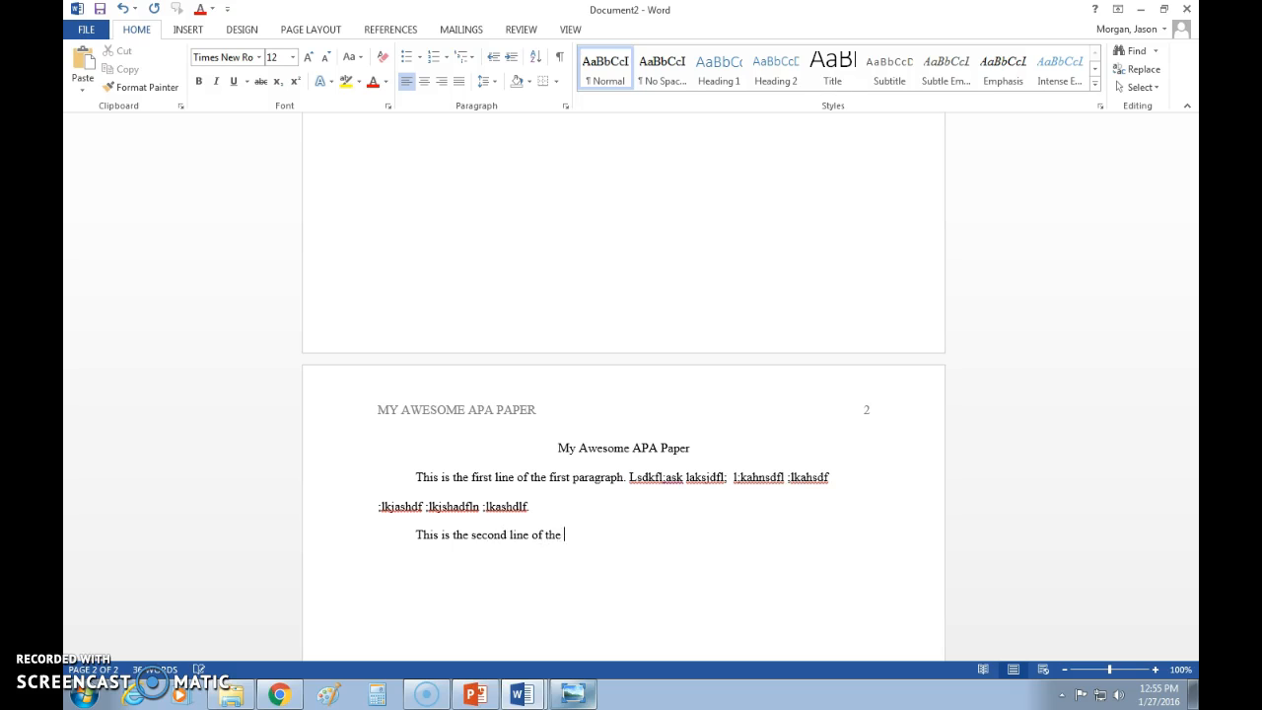
pyautogui.press('BackSpace')
pyautogui.click(507, 534)
pyautogui.press('BackSpace')
pyautogui.press('BackSpace')
pyautogui.press('BackSpace')
pyautogui.press('BackSpace')
pyautogui.press('BackSpace')
pyautogui.press('BackSpace')
pyautogui.write('first')
# - Complete the second paragraph's sentence with "second paragraph."
pyautogui.press('End')
pyautogui.write('second pap')
pyautogui.press('BackSpace')
pyautogui.write('ra')
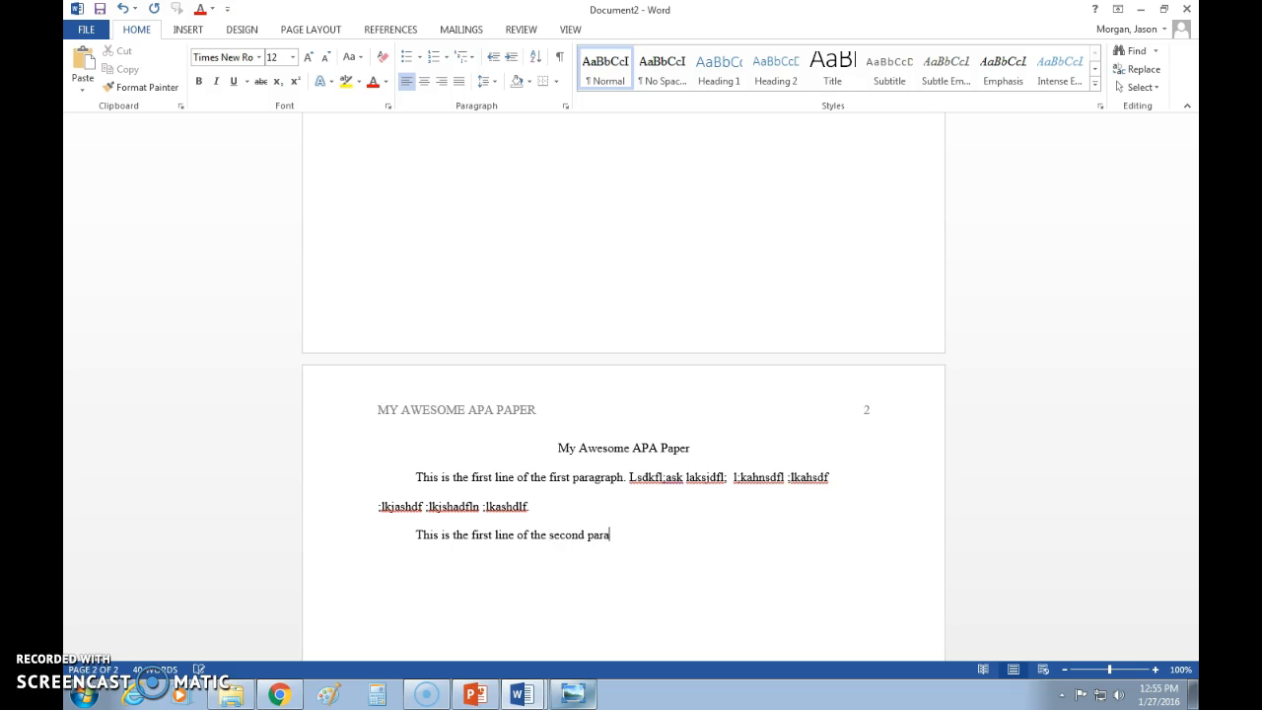
pyautogui.write('graph.')
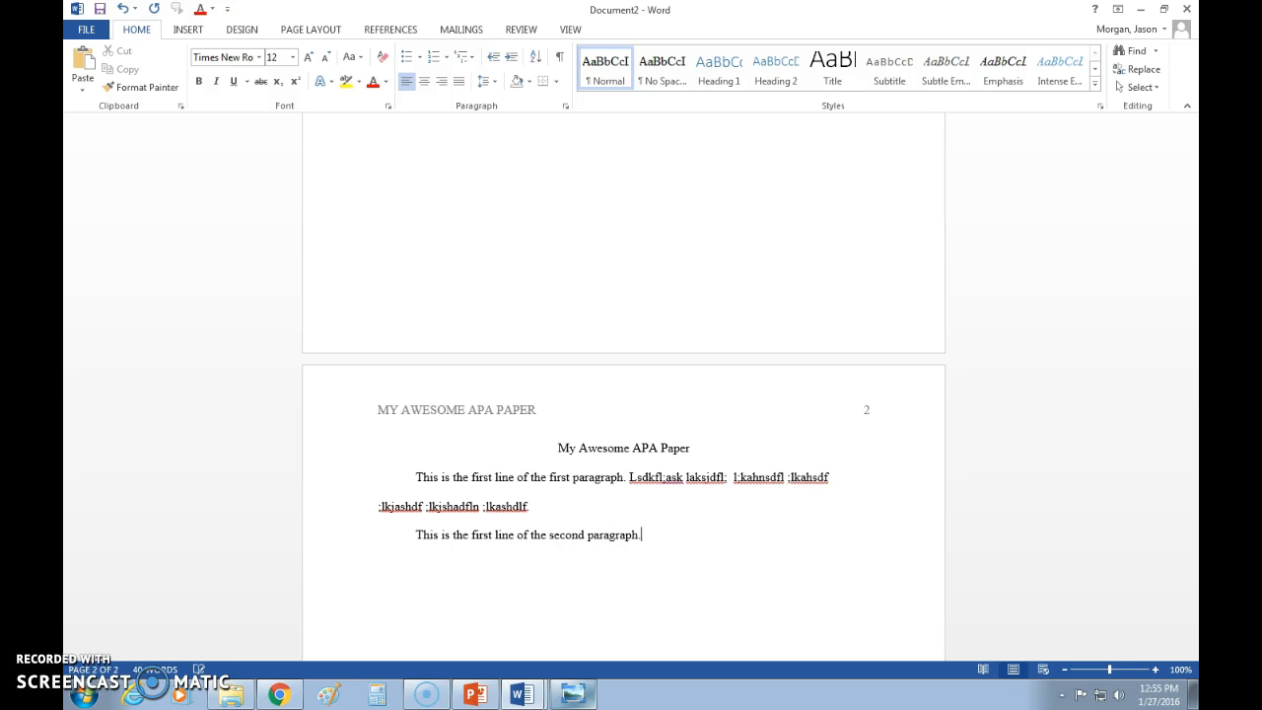